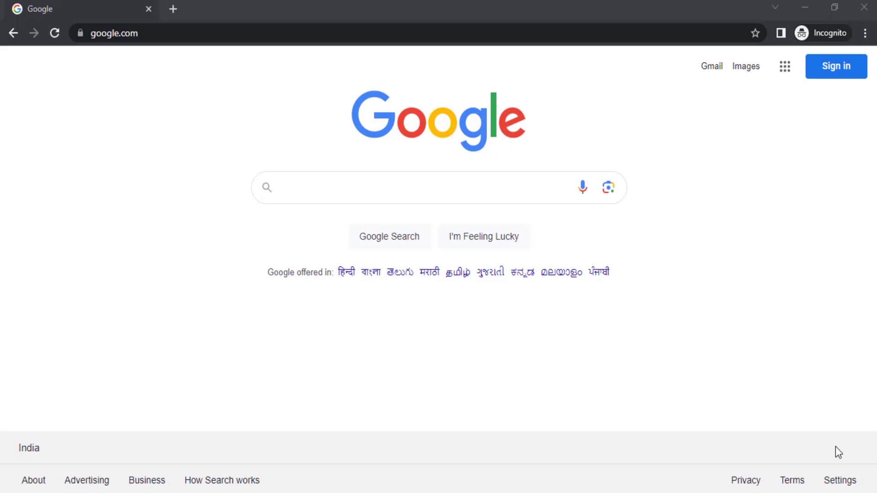
- Search Google for haiper.ai and open the Haiper | Generative AI result
{"action": "left_click", "coordinate": [403, 189]}
{"action": "type", "text": "ha"}
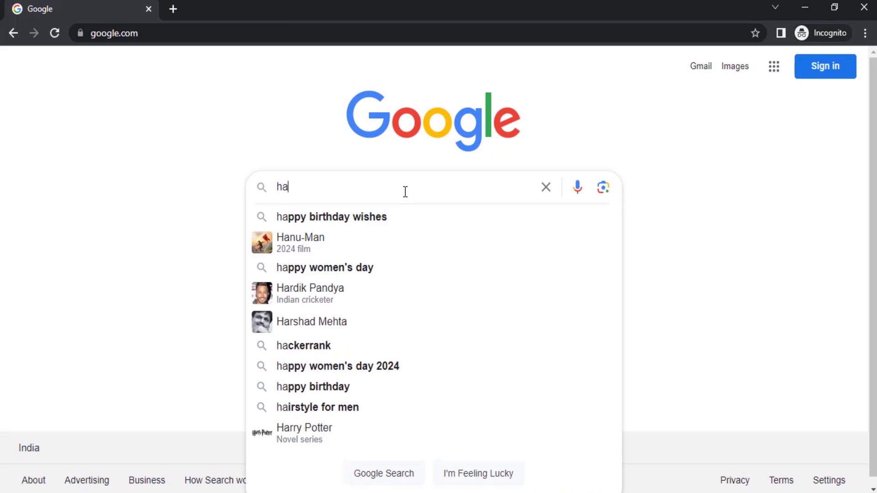
{"action": "type", "text": "ier"}
{"action": "key", "text": "BackSpace"}
{"action": "key", "text": "BackSpace"}
{"action": "type", "text": "per."}
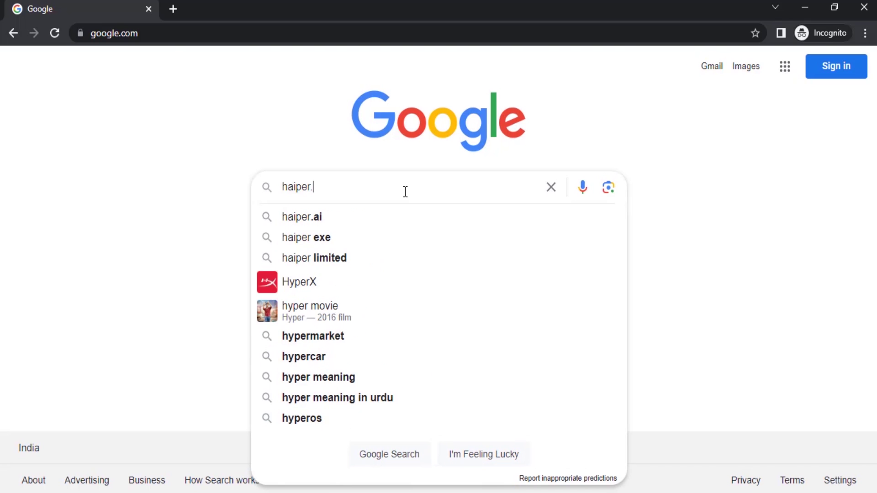
{"action": "type", "text": "ai"}
{"action": "key", "text": "Return"}
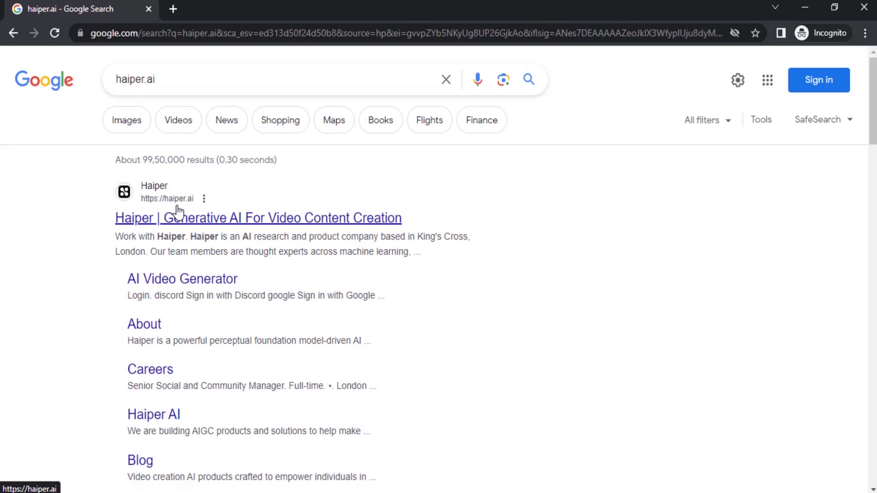
{"action": "left_click", "coordinate": [216, 220]}
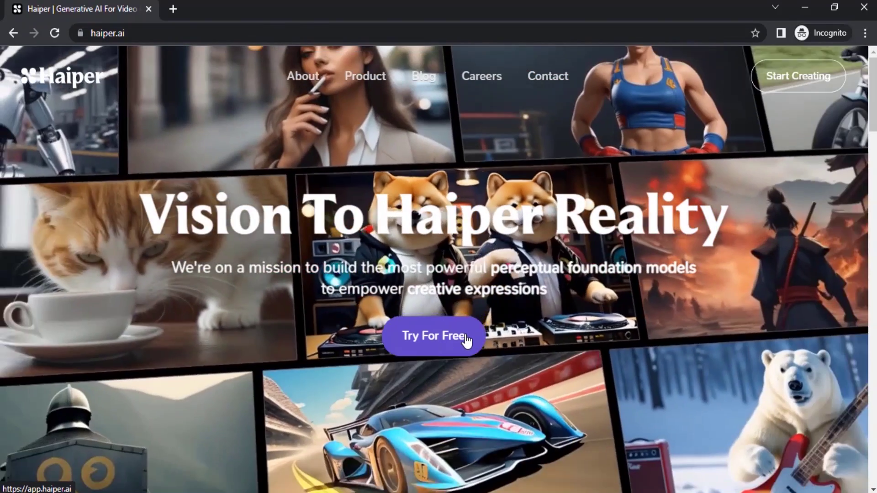
- Sign in to Haiper with Discord and browse the Explore gallery of community videos
{"action": "left_click", "coordinate": [467, 340]}
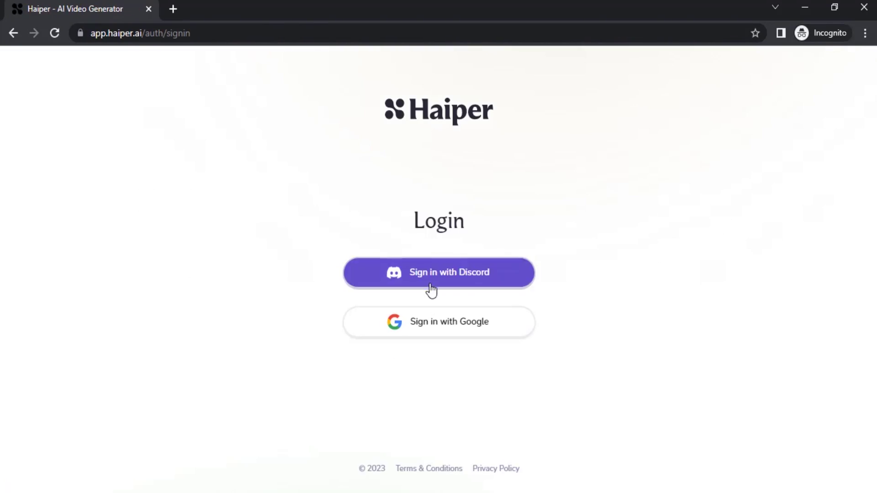
{"action": "left_click", "coordinate": [462, 336]}
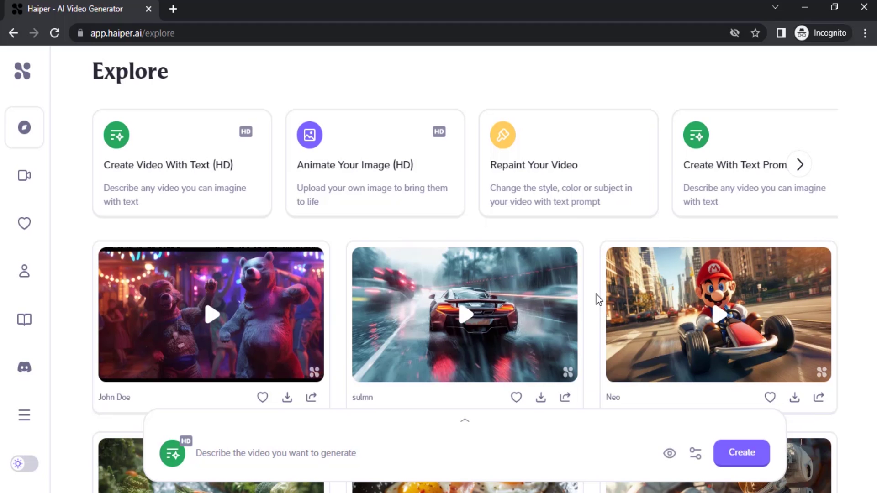
{"action": "scroll", "coordinate": [580, 172], "scroll_direction": "down", "scroll_amount": 5}
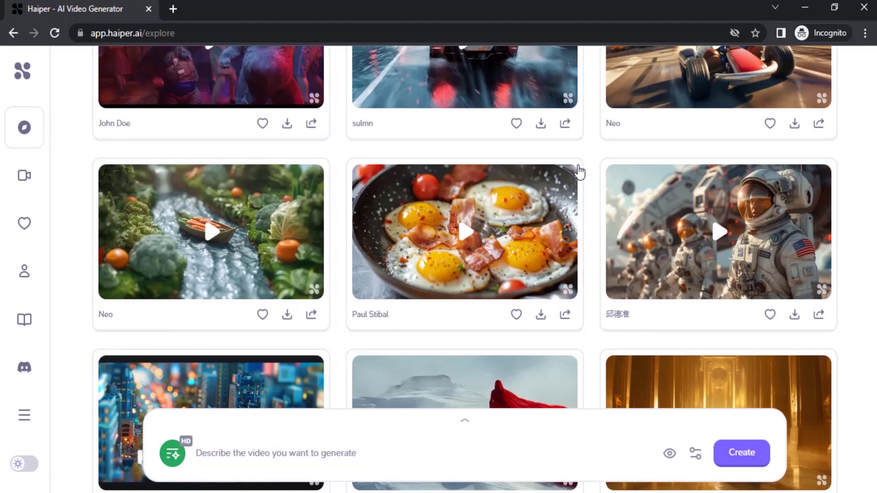
{"action": "scroll", "coordinate": [579, 172], "scroll_direction": "down", "scroll_amount": 4}
{"action": "scroll", "coordinate": [505, 303], "scroll_direction": "down", "scroll_amount": 3}
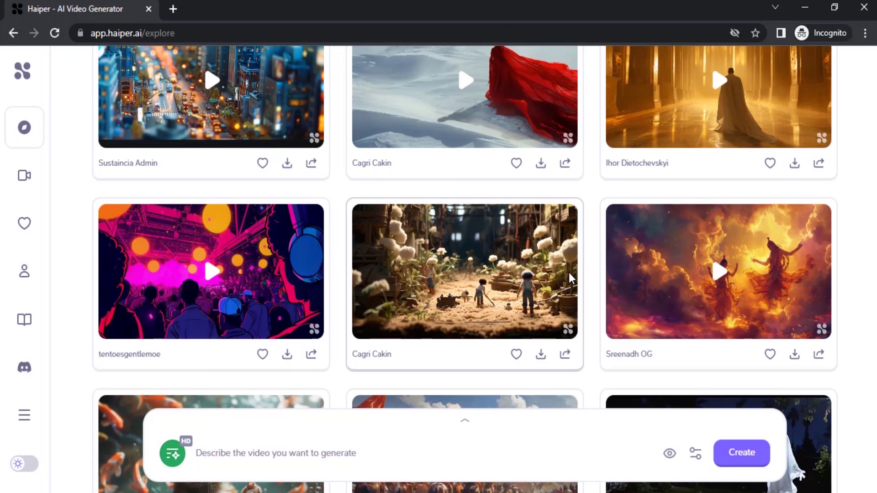
{"action": "scroll", "coordinate": [577, 235], "scroll_direction": "down", "scroll_amount": 5}
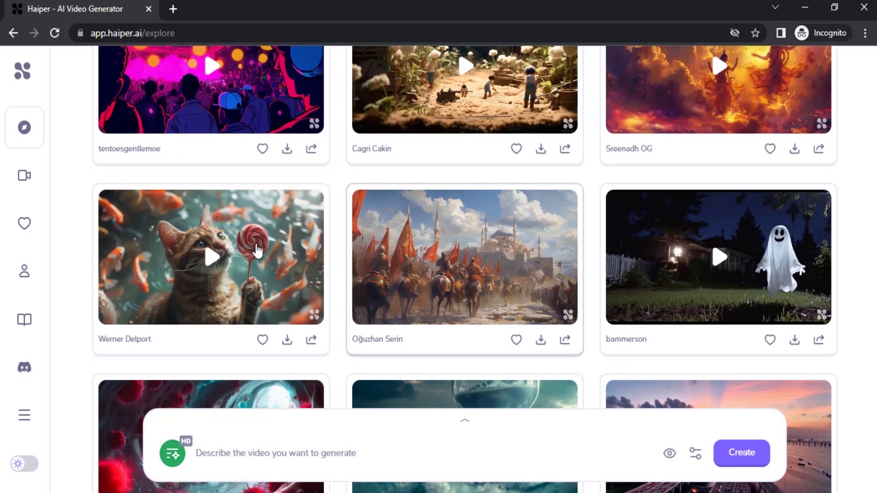
{"action": "scroll", "coordinate": [256, 249], "scroll_direction": "down", "scroll_amount": 6}
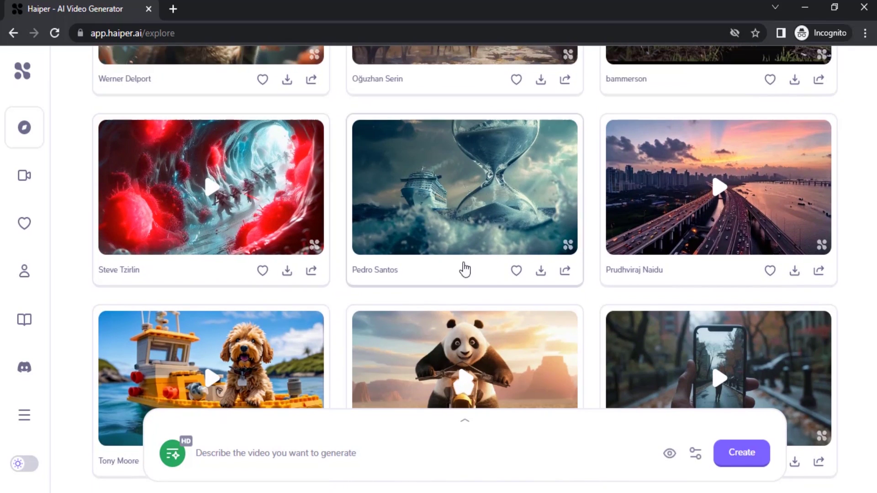
{"action": "scroll", "coordinate": [484, 274], "scroll_direction": "down", "scroll_amount": 3}
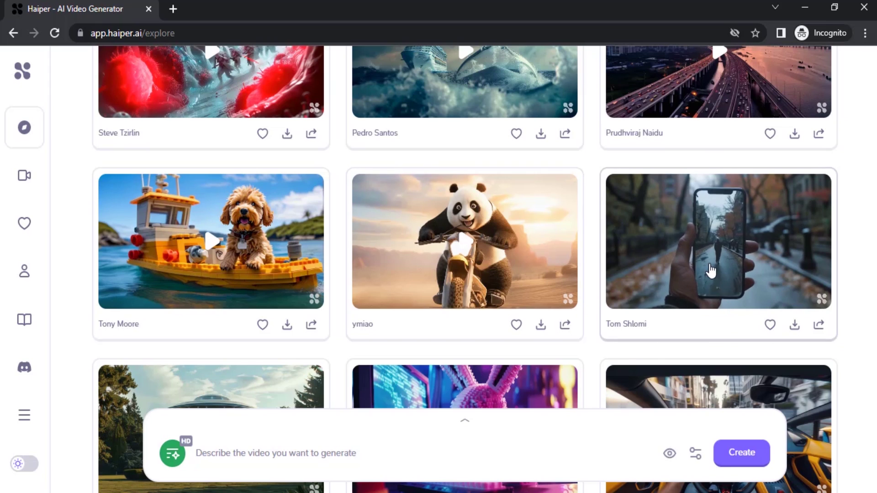
{"action": "scroll", "coordinate": [230, 265], "scroll_direction": "down", "scroll_amount": 3}
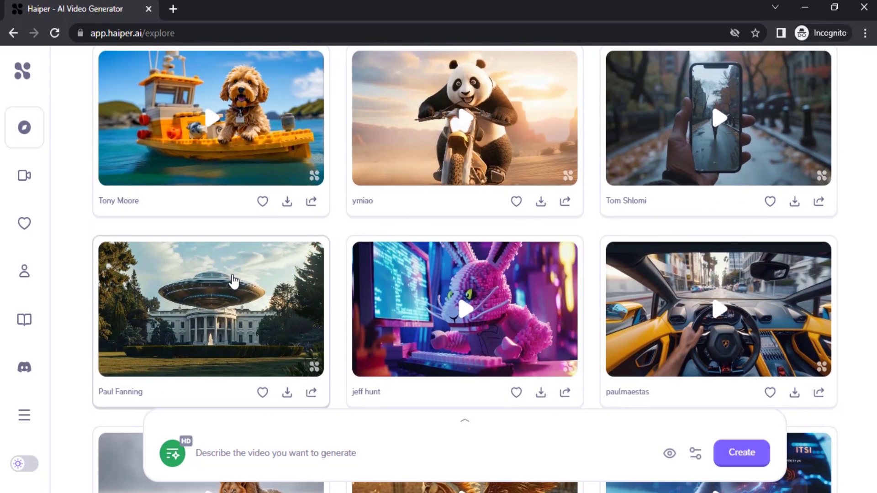
{"action": "scroll", "coordinate": [230, 264], "scroll_direction": "down", "scroll_amount": 4}
{"action": "scroll", "coordinate": [772, 160], "scroll_direction": "up", "scroll_amount": 2}
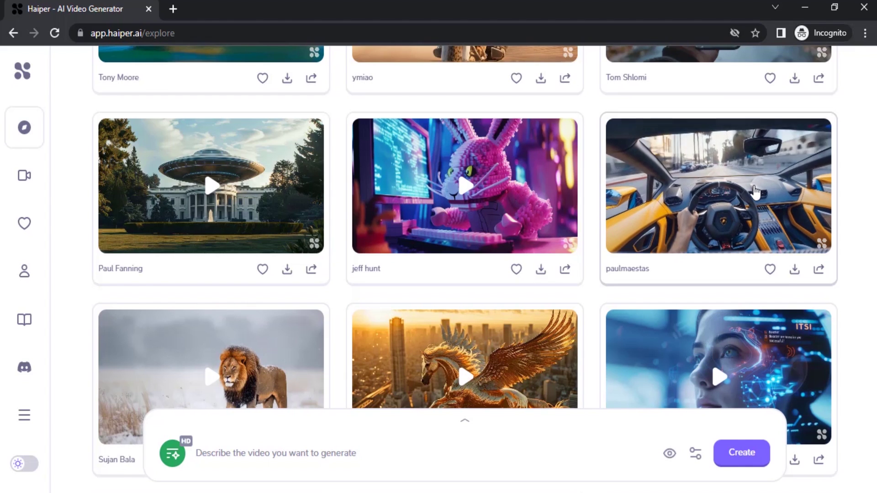
{"action": "scroll", "coordinate": [599, 280], "scroll_direction": "down", "scroll_amount": 2}
{"action": "scroll", "coordinate": [525, 274], "scroll_direction": "down", "scroll_amount": 2}
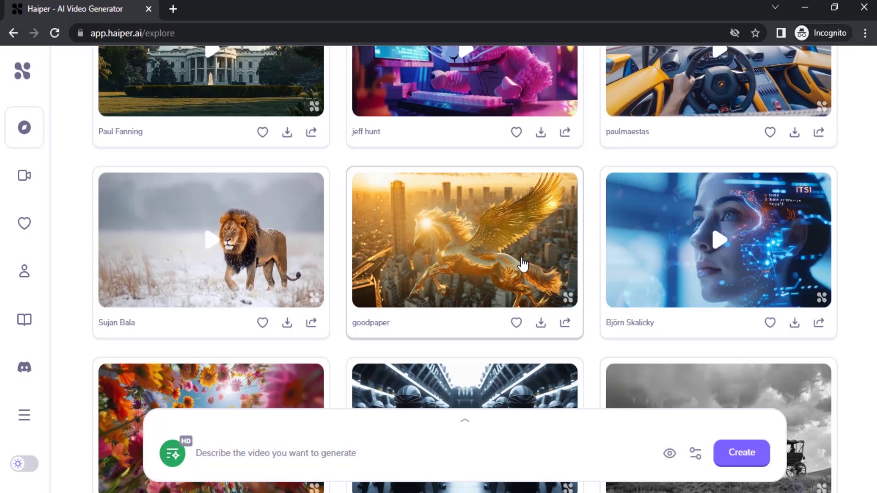
{"action": "scroll", "coordinate": [523, 265], "scroll_direction": "up", "scroll_amount": 10}
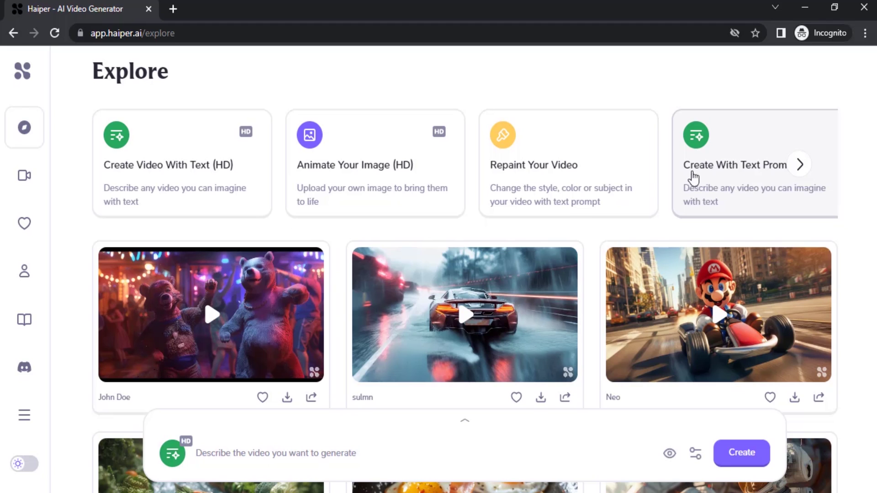
- Start a text-prompt video, replacing the Old Film preset text with the magical garden prompt
{"action": "left_click", "coordinate": [750, 174]}
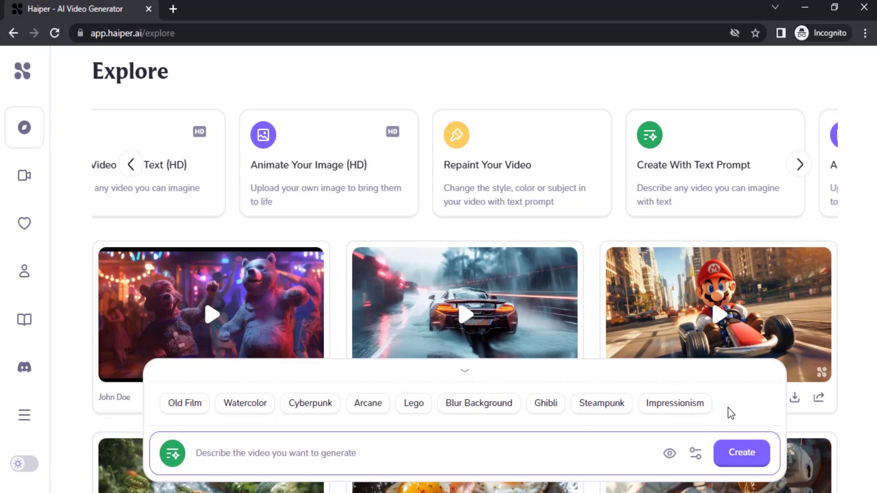
{"action": "left_click", "coordinate": [199, 403]}
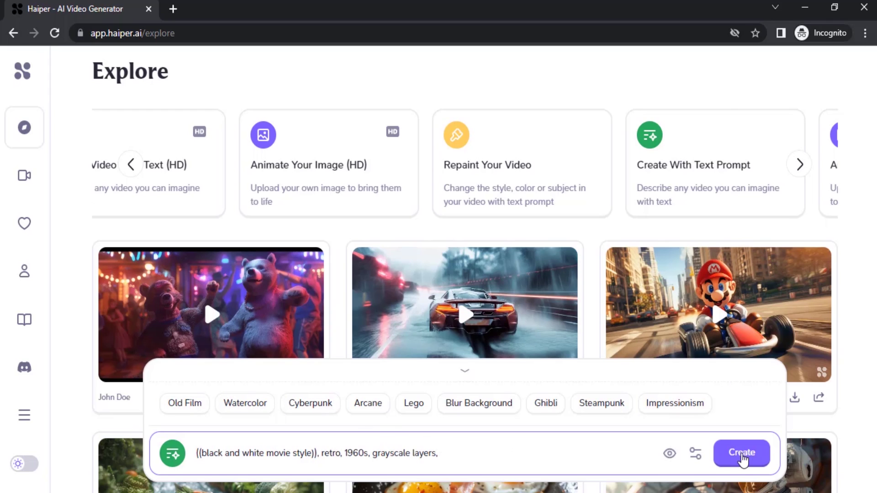
{"action": "left_click_drag", "start_coordinate": [474, 454], "coordinate": [178, 429]}
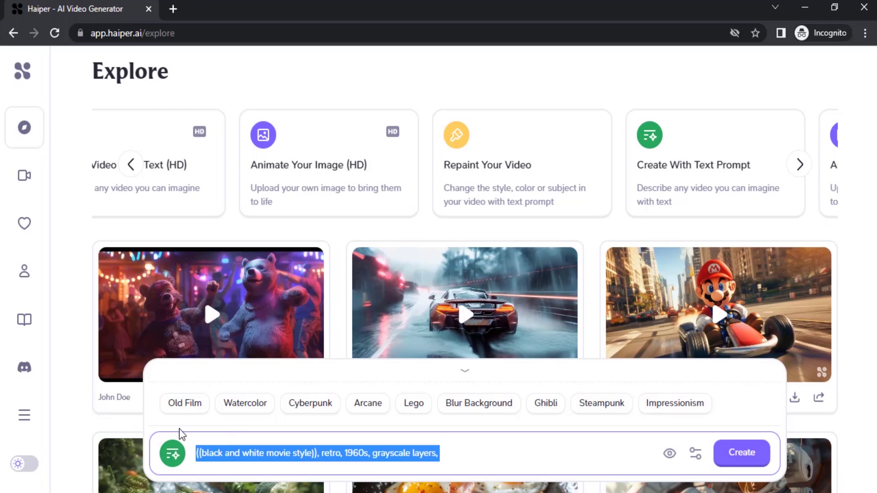
{"action": "key", "text": "BackSpace"}
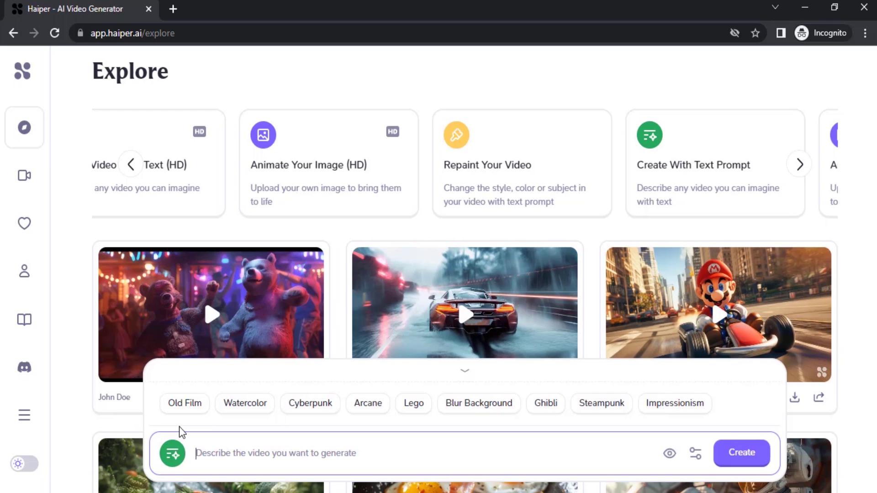
{"action": "type", "text": "A magical garden where flowers bloom in patterns that dance to the wind's melody"}
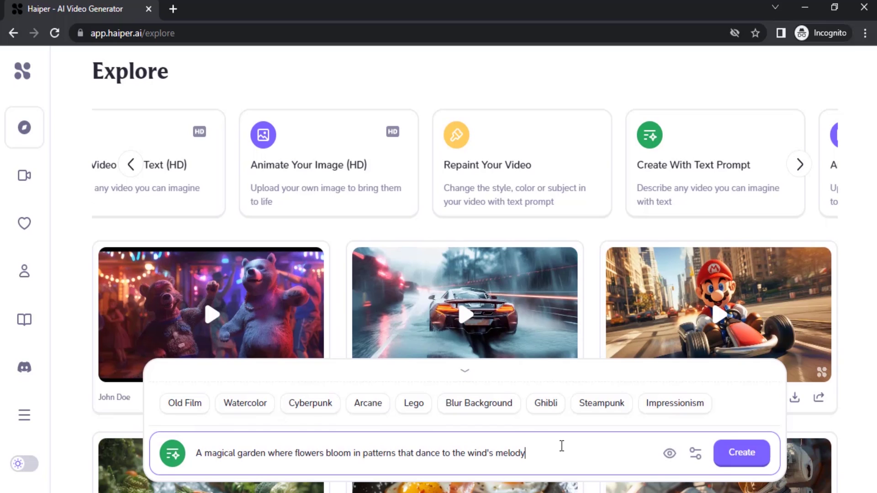
- Set the garden clip to 4s duration and motion level 2, with Create in Public off
{"action": "left_click", "coordinate": [695, 454]}
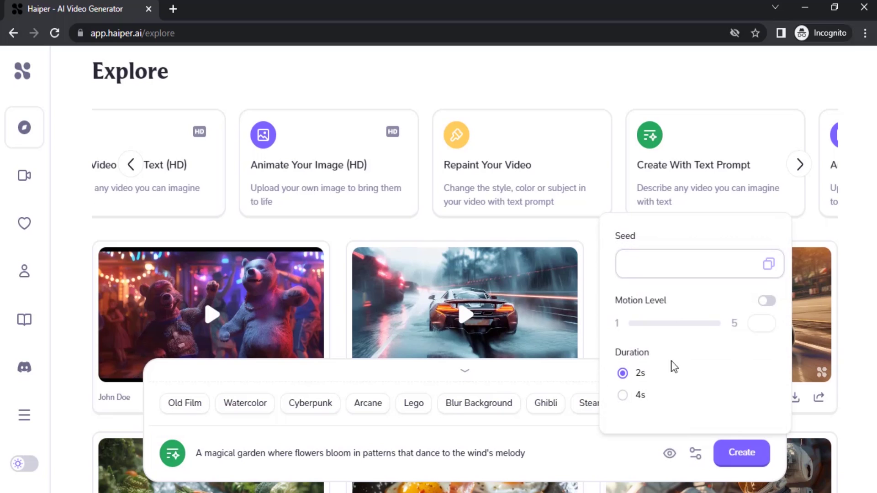
{"action": "left_click", "coordinate": [623, 394]}
{"action": "left_click", "coordinate": [765, 301]}
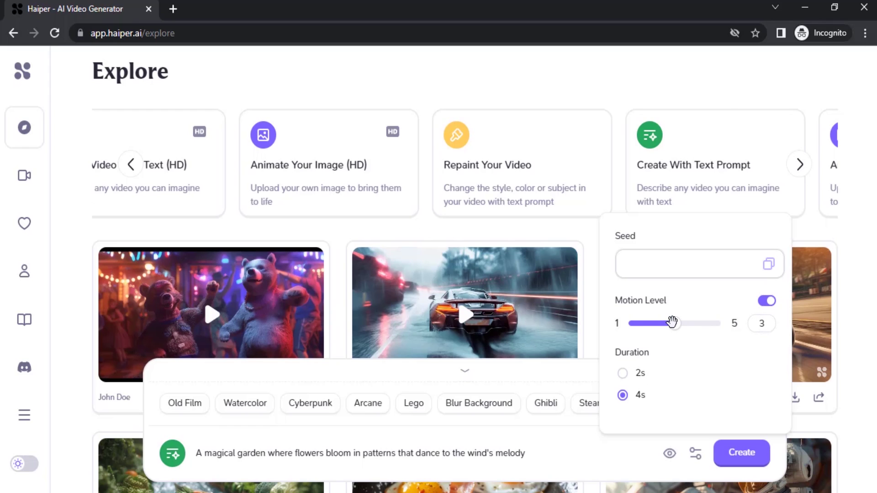
{"action": "left_click_drag", "start_coordinate": [666, 325], "coordinate": [661, 325]}
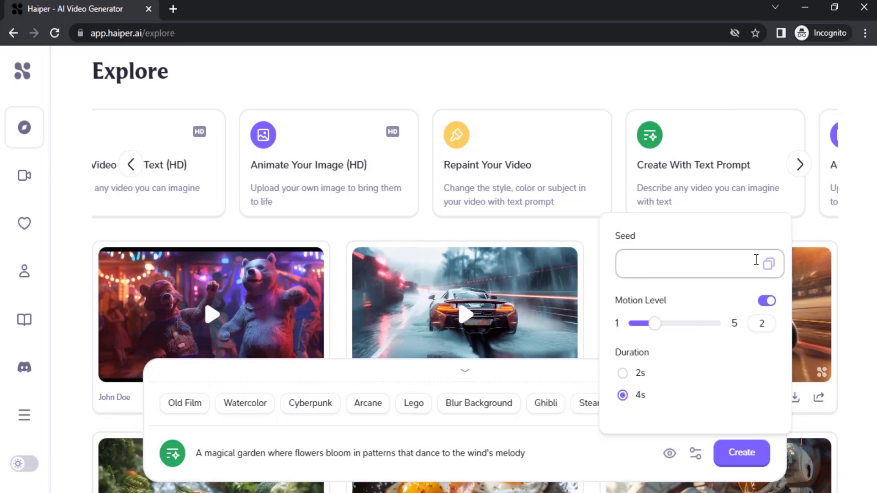
{"action": "left_click", "coordinate": [731, 269]}
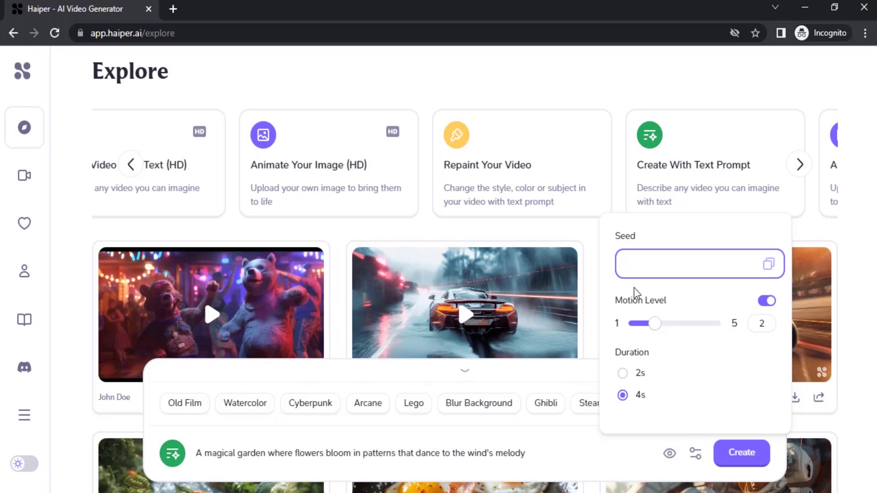
{"action": "left_click", "coordinate": [669, 454]}
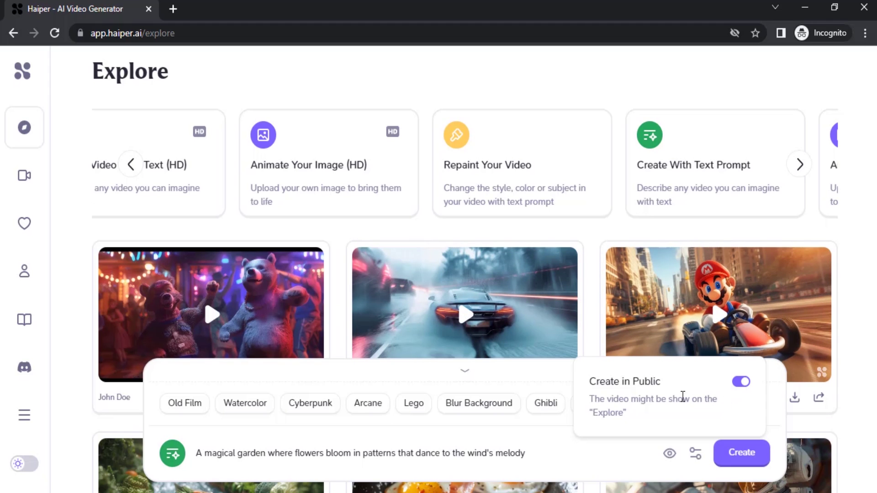
{"action": "left_click", "coordinate": [741, 383]}
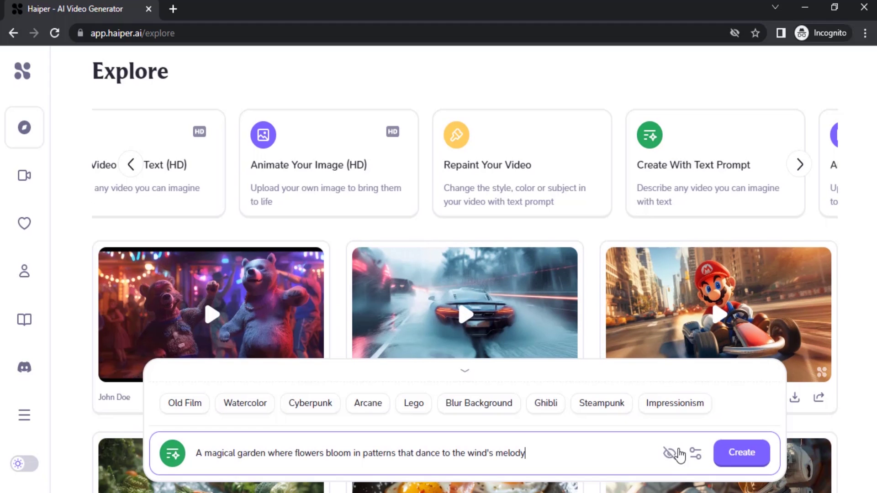
- Submit the magical garden generation and open the earlier sunset shepherd-and-sheep clip
{"action": "left_click", "coordinate": [739, 454]}
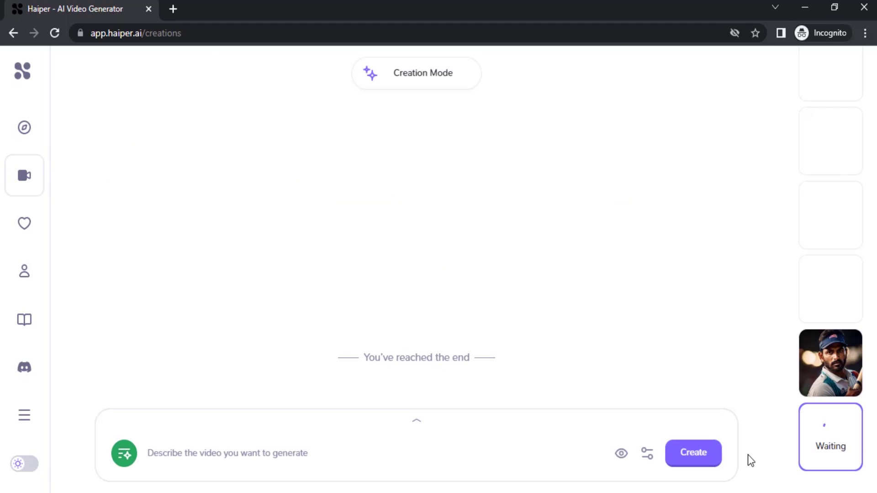
{"action": "scroll", "coordinate": [841, 224], "scroll_direction": "up", "scroll_amount": 3}
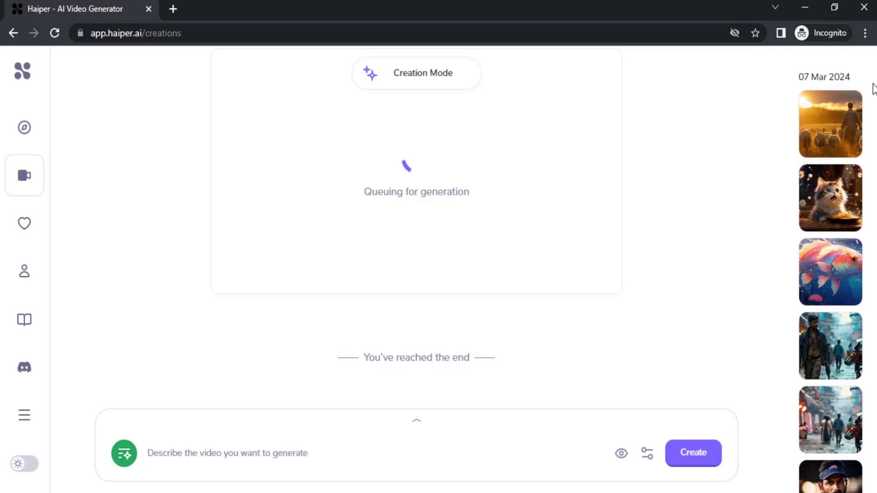
{"action": "scroll", "coordinate": [799, 164], "scroll_direction": "up", "scroll_amount": 3}
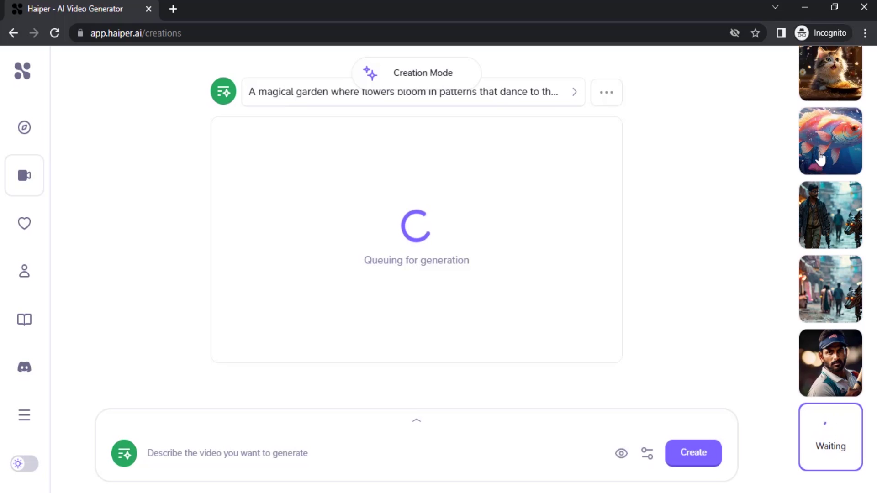
{"action": "scroll", "coordinate": [822, 135], "scroll_direction": "up", "scroll_amount": 3}
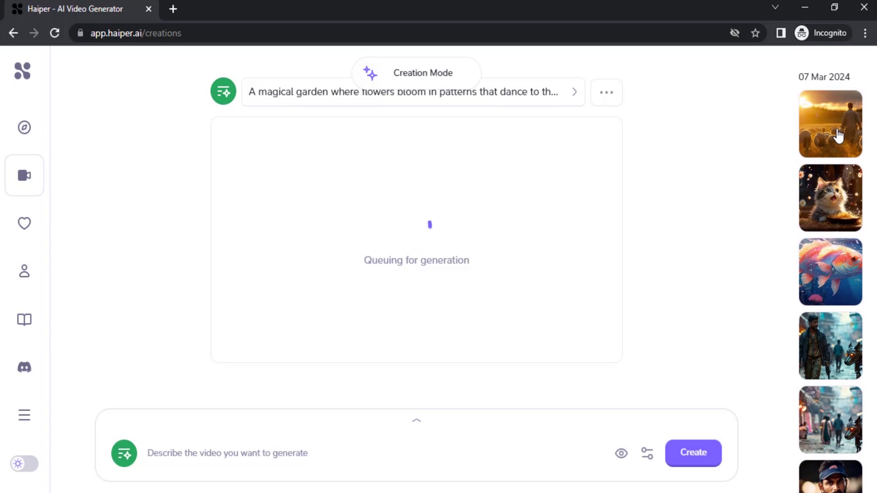
{"action": "scroll", "coordinate": [836, 133], "scroll_direction": "down", "scroll_amount": 3}
{"action": "scroll", "coordinate": [843, 109], "scroll_direction": "up", "scroll_amount": 3}
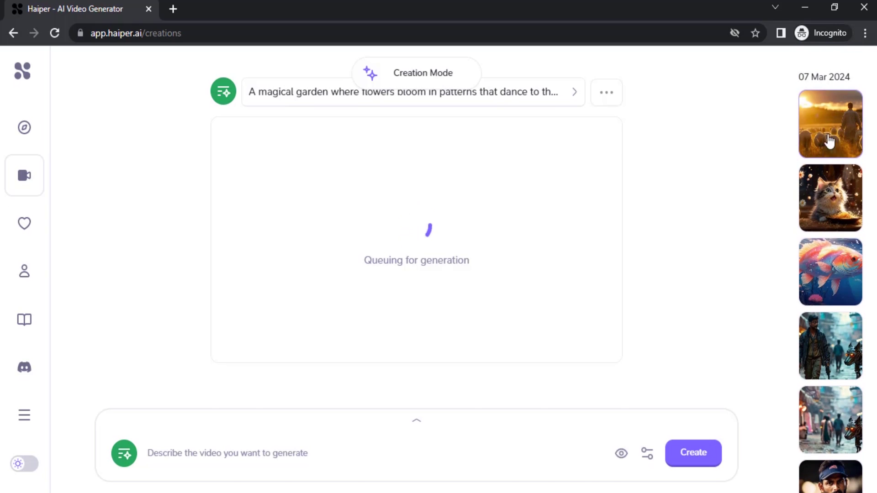
{"action": "left_click", "coordinate": [848, 111]}
{"action": "mouse_move", "coordinate": [430, 282]}
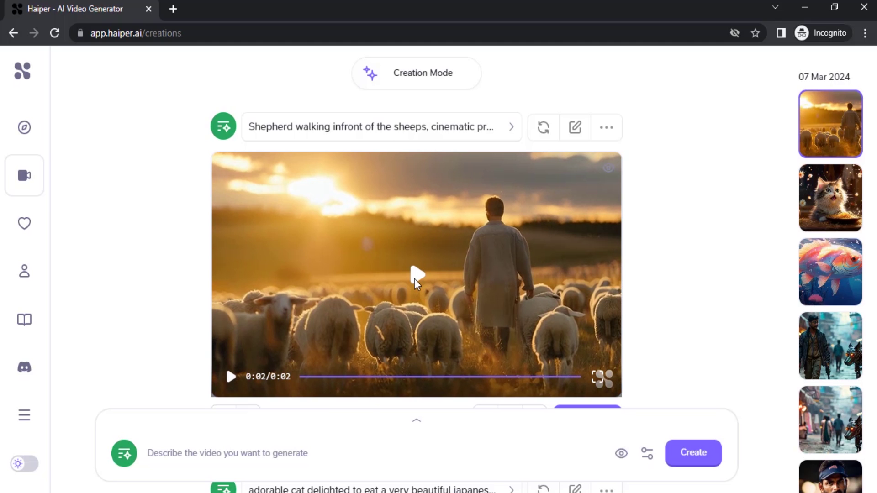
- Replay the shepherd video and check its prompt details
{"action": "left_click", "coordinate": [415, 276]}
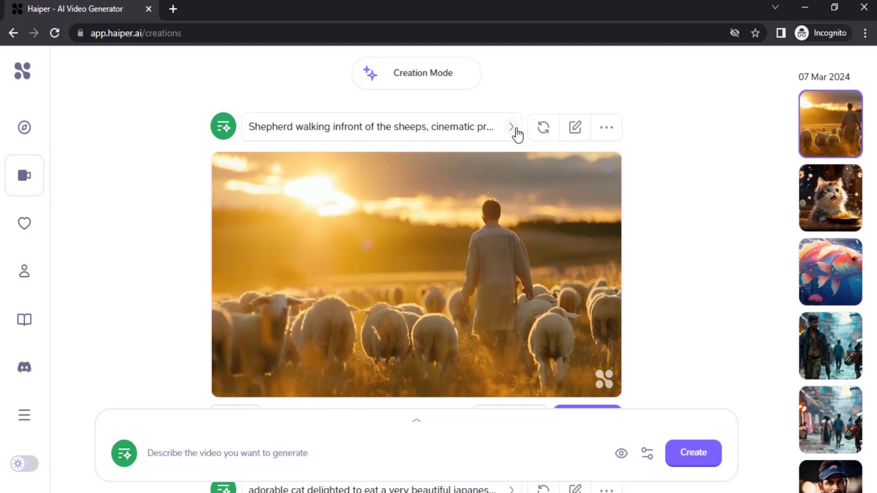
{"action": "left_click", "coordinate": [517, 133]}
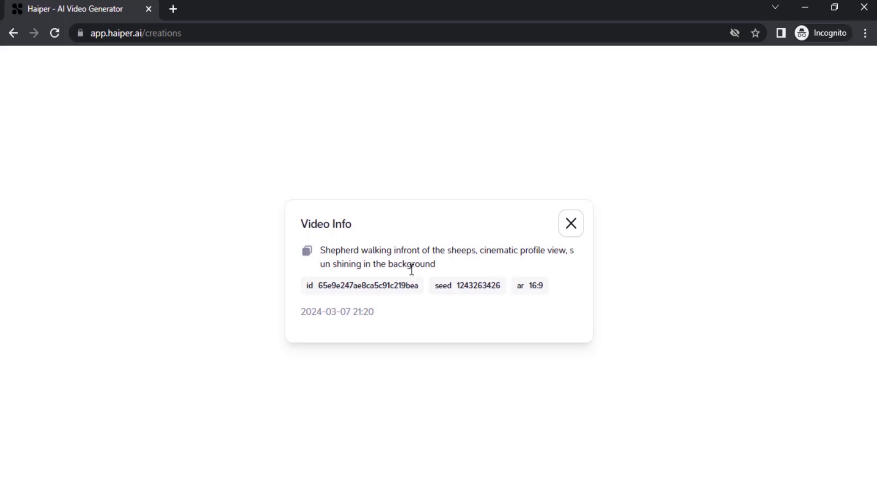
{"action": "left_click", "coordinate": [567, 233]}
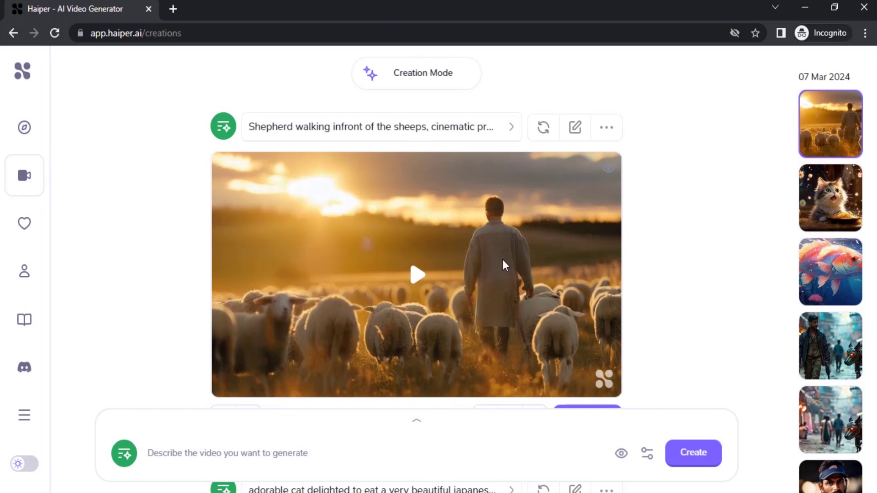
- Play the cat-eating-noodles and Ghibli-style fish videos, then scroll to the queued generation
{"action": "scroll", "coordinate": [538, 313], "scroll_direction": "down", "scroll_amount": 7}
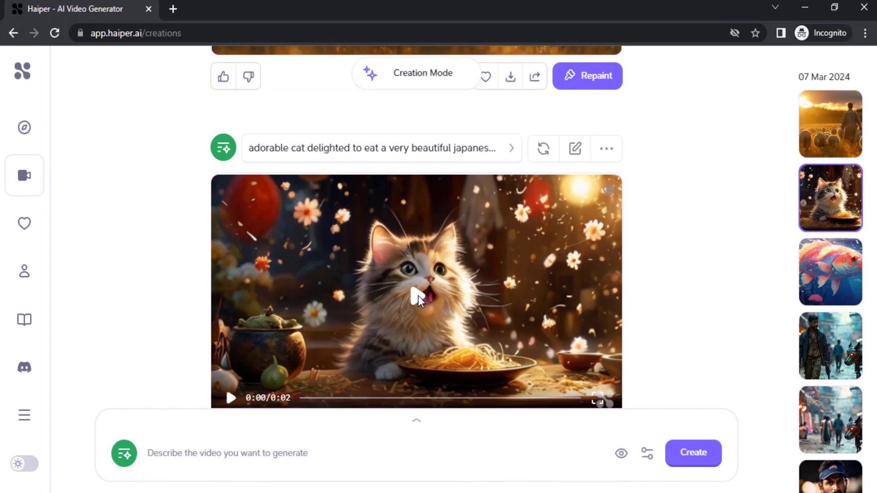
{"action": "left_click", "coordinate": [418, 295]}
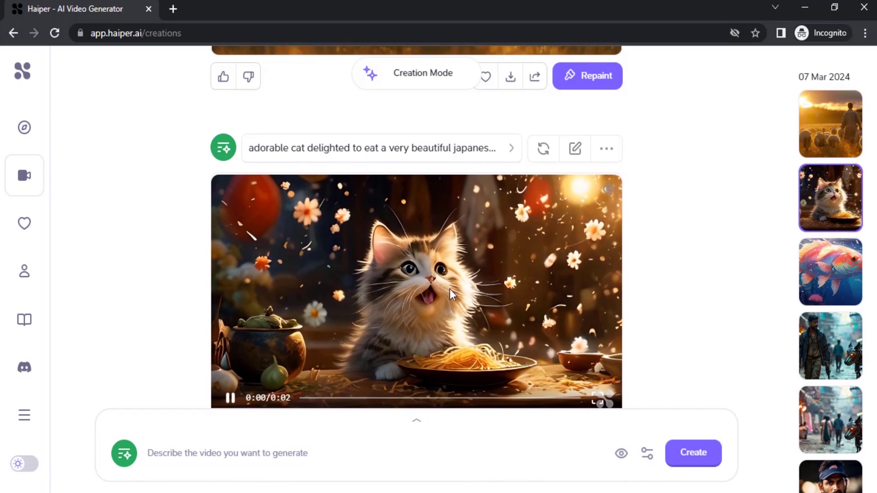
{"action": "scroll", "coordinate": [476, 291], "scroll_direction": "down", "scroll_amount": 7}
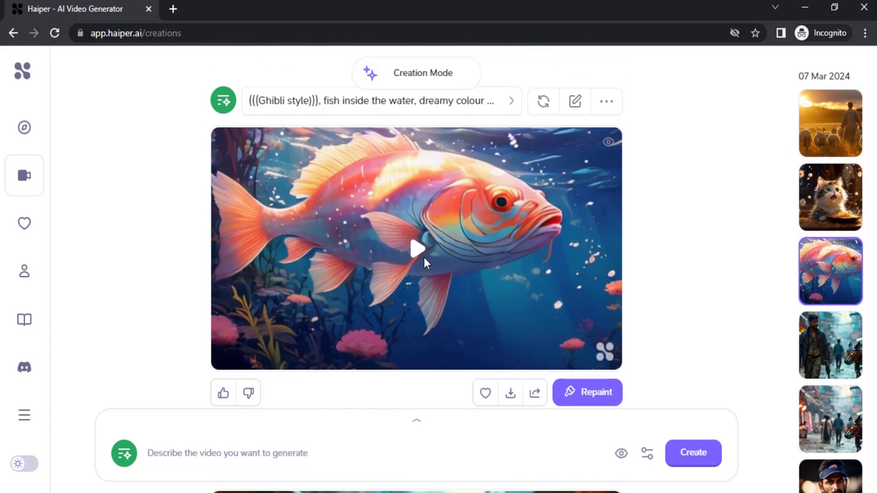
{"action": "left_click", "coordinate": [424, 258]}
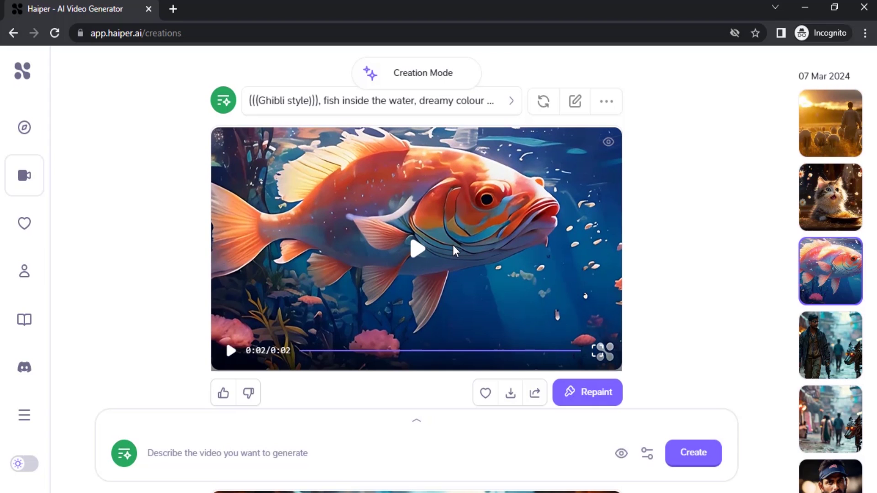
{"action": "scroll", "coordinate": [576, 274], "scroll_direction": "down", "scroll_amount": 5}
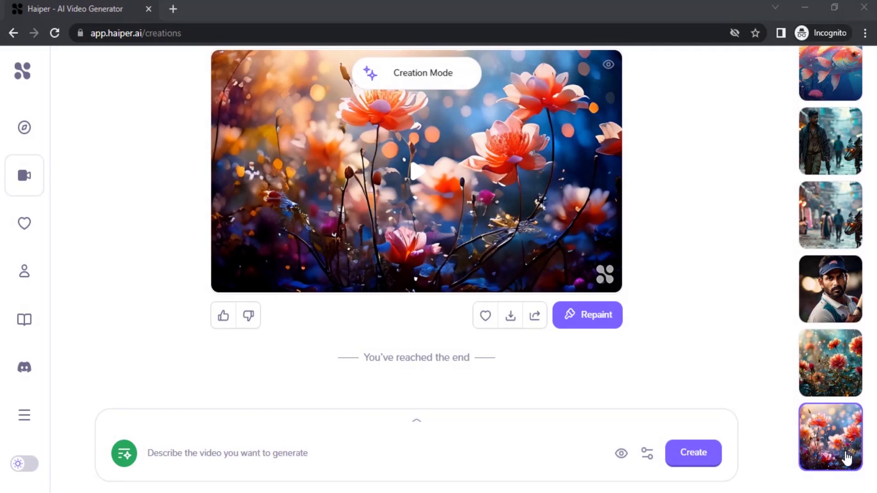
- Find the two finished 4-second magical garden clips in the feed and replay one
{"action": "scroll", "coordinate": [424, 278], "scroll_direction": "down", "scroll_amount": 6}
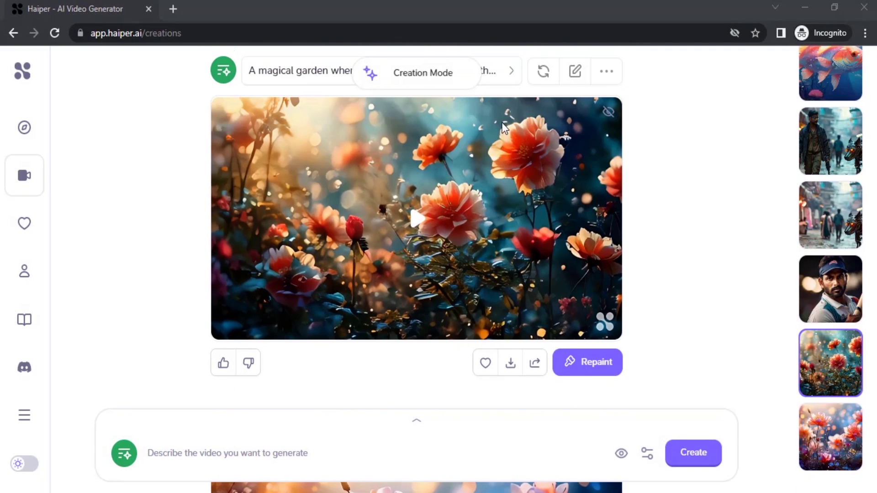
{"action": "scroll", "coordinate": [497, 210], "scroll_direction": "down", "scroll_amount": 8}
{"action": "scroll", "coordinate": [454, 207], "scroll_direction": "up", "scroll_amount": 6}
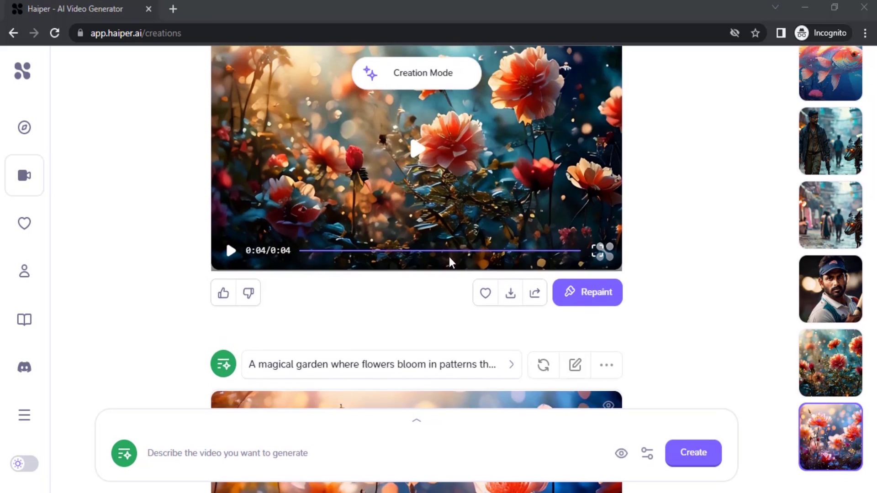
{"action": "scroll", "coordinate": [449, 261], "scroll_direction": "down", "scroll_amount": 5}
{"action": "scroll", "coordinate": [420, 272], "scroll_direction": "up", "scroll_amount": 1}
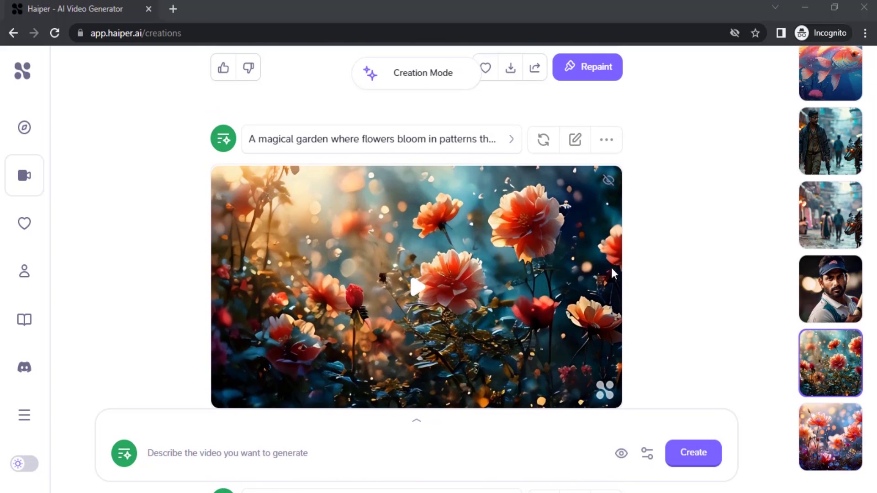
{"action": "scroll", "coordinate": [572, 256], "scroll_direction": "down", "scroll_amount": 5}
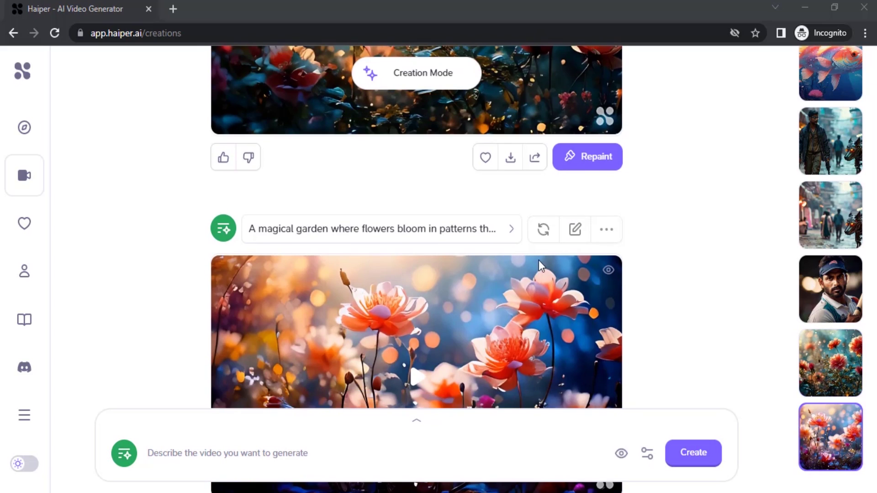
{"action": "scroll", "coordinate": [522, 207], "scroll_direction": "up", "scroll_amount": 3}
{"action": "scroll", "coordinate": [556, 223], "scroll_direction": "down", "scroll_amount": 4}
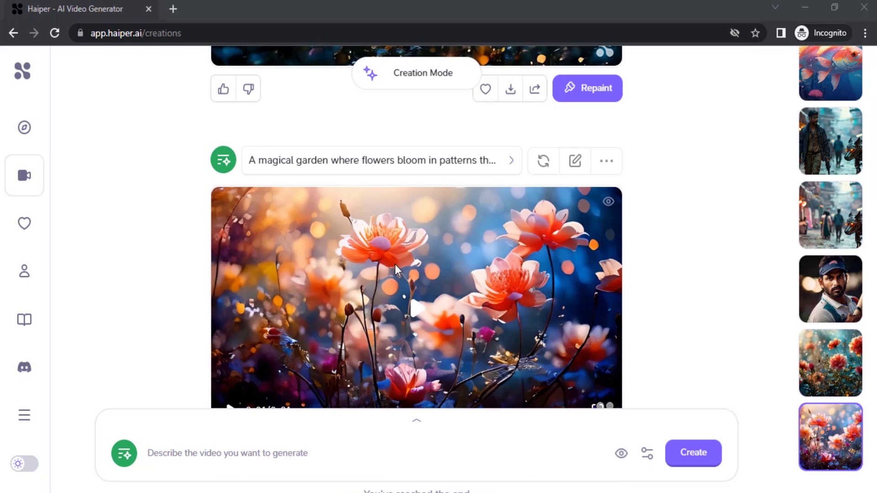
{"action": "scroll", "coordinate": [483, 286], "scroll_direction": "up", "scroll_amount": 5}
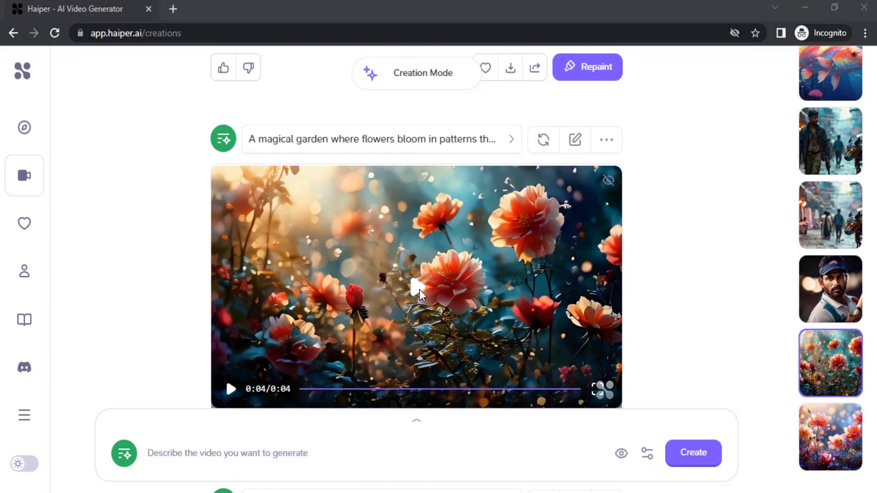
{"action": "left_click", "coordinate": [419, 289]}
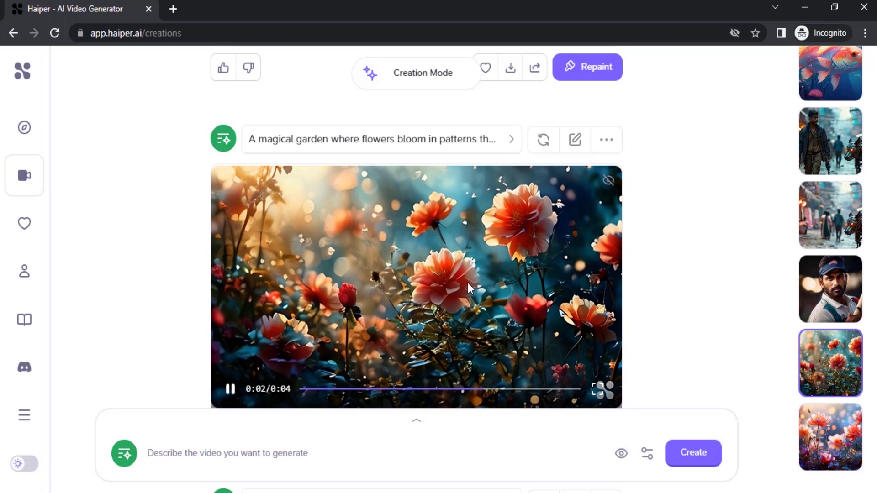
{"action": "scroll", "coordinate": [442, 321], "scroll_direction": "down", "scroll_amount": 5}
{"action": "scroll", "coordinate": [442, 322], "scroll_direction": "down", "scroll_amount": 3}
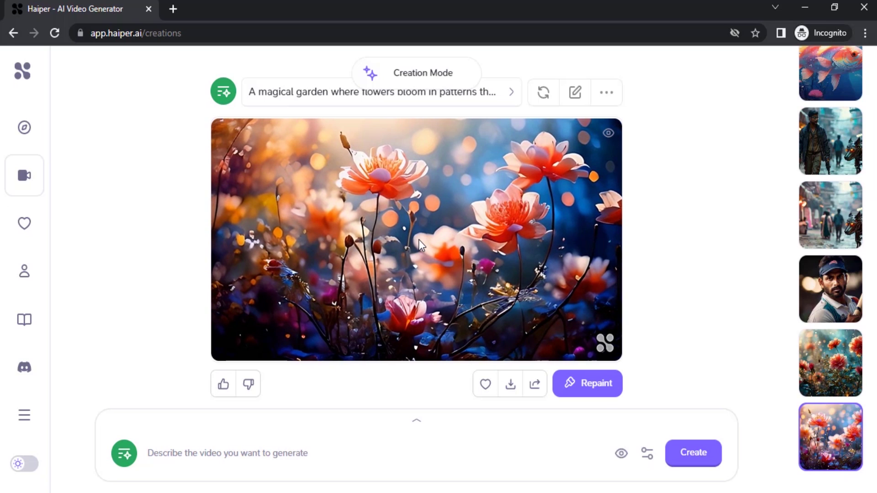
{"action": "scroll", "coordinate": [418, 239], "scroll_direction": "down", "scroll_amount": 7}
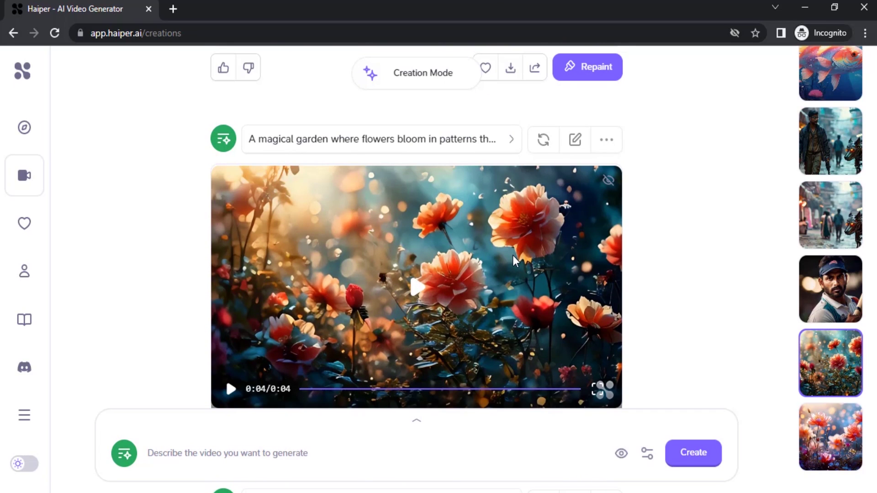
{"action": "scroll", "coordinate": [512, 247], "scroll_direction": "up", "scroll_amount": 20}
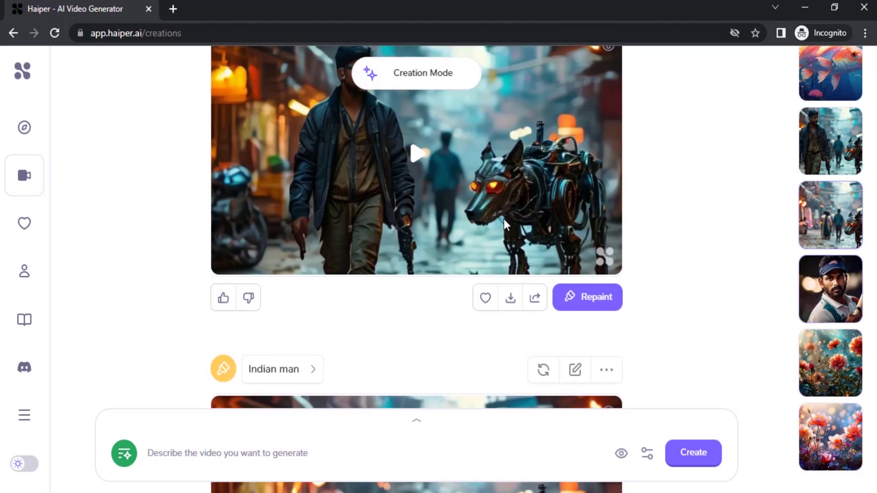
- Replay the shepherd clip twice, then scroll down to the magical garden flowers video
{"action": "scroll", "coordinate": [401, 200], "scroll_direction": "up", "scroll_amount": 4}
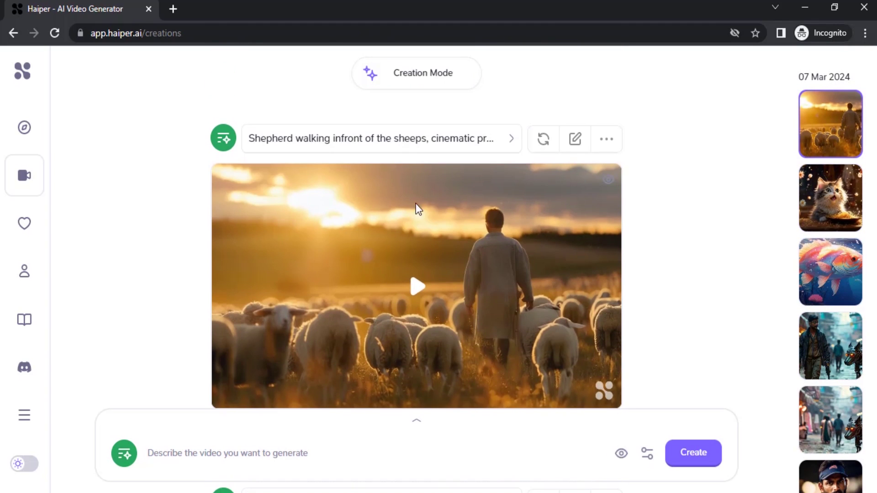
{"action": "left_click", "coordinate": [419, 286]}
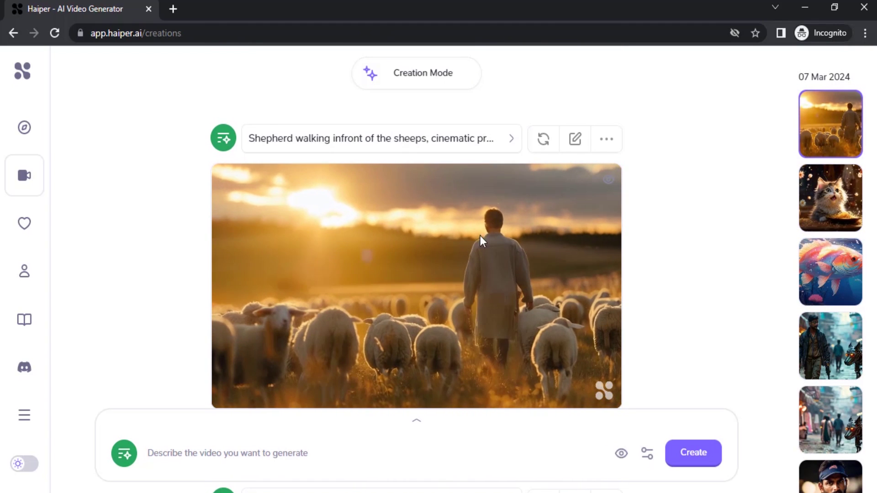
{"action": "left_click", "coordinate": [424, 288]}
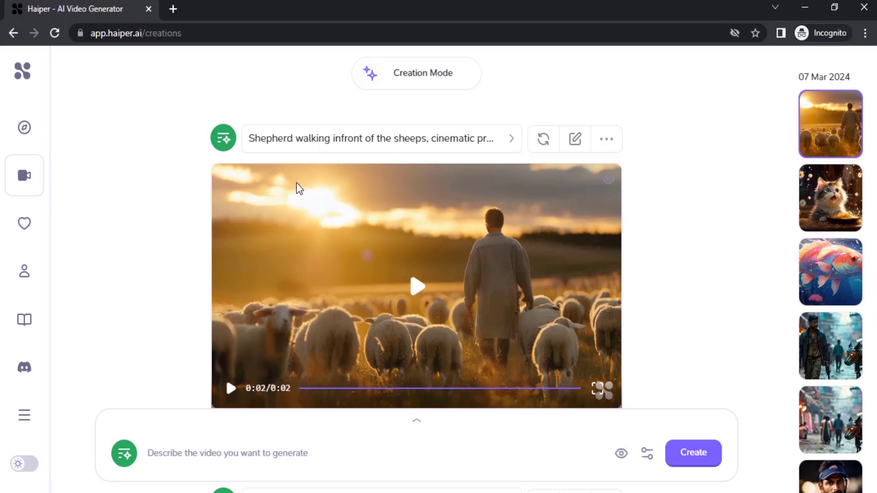
{"action": "scroll", "coordinate": [420, 234], "scroll_direction": "down", "scroll_amount": 20}
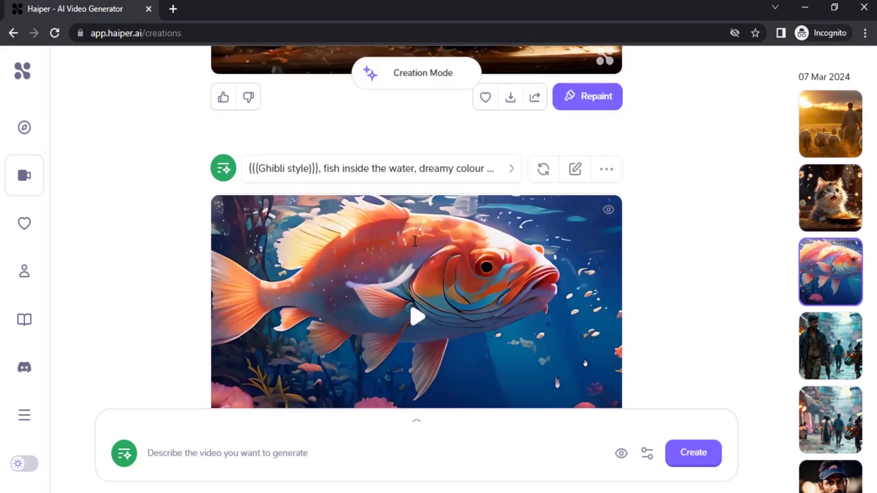
{"action": "scroll", "coordinate": [403, 262], "scroll_direction": "down", "scroll_amount": 10}
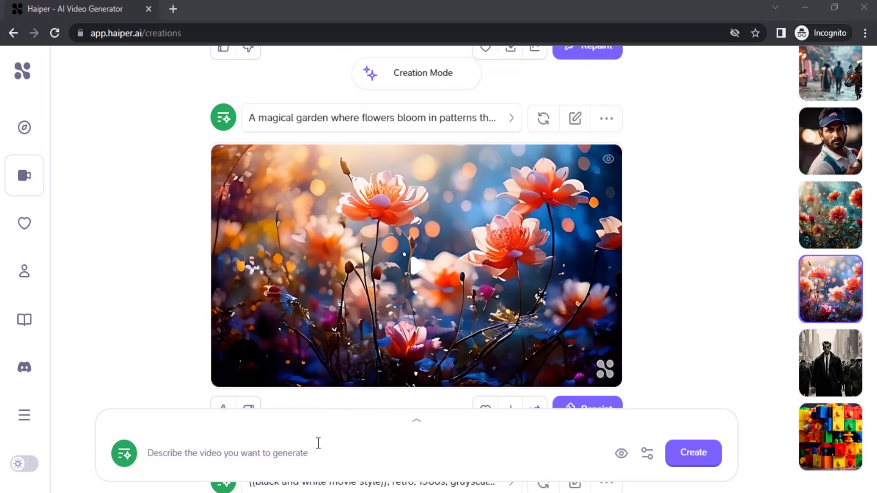
- Generate a Ghibli-style video from the prompt 'noodles in the cooker, look shiny, floating'
{"action": "left_click", "coordinate": [317, 445]}
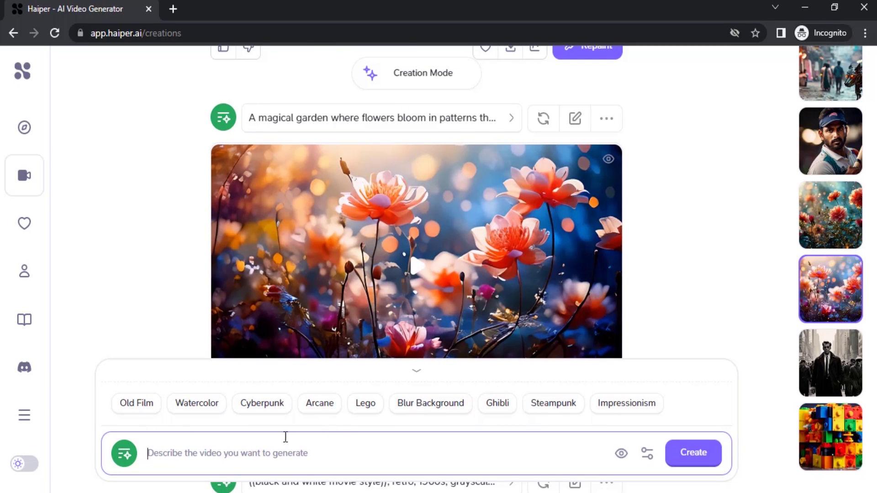
{"action": "left_click", "coordinate": [497, 404]}
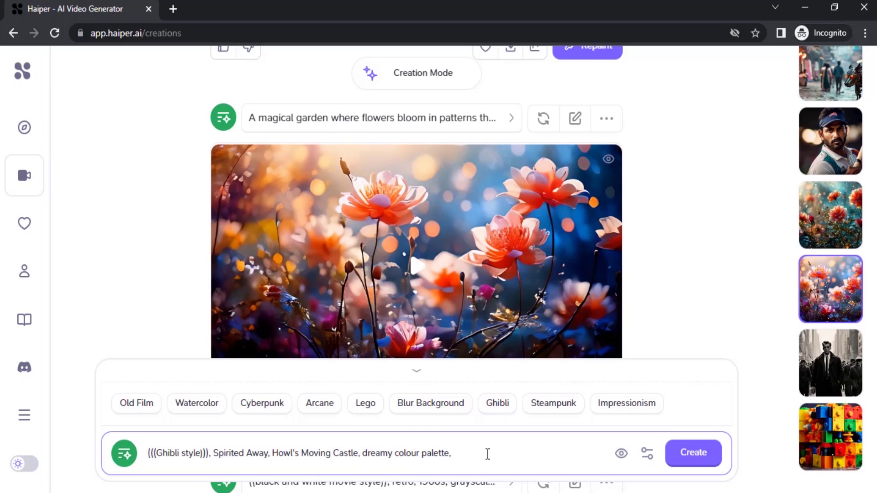
{"action": "left_click_drag", "start_coordinate": [475, 452], "coordinate": [202, 439]}
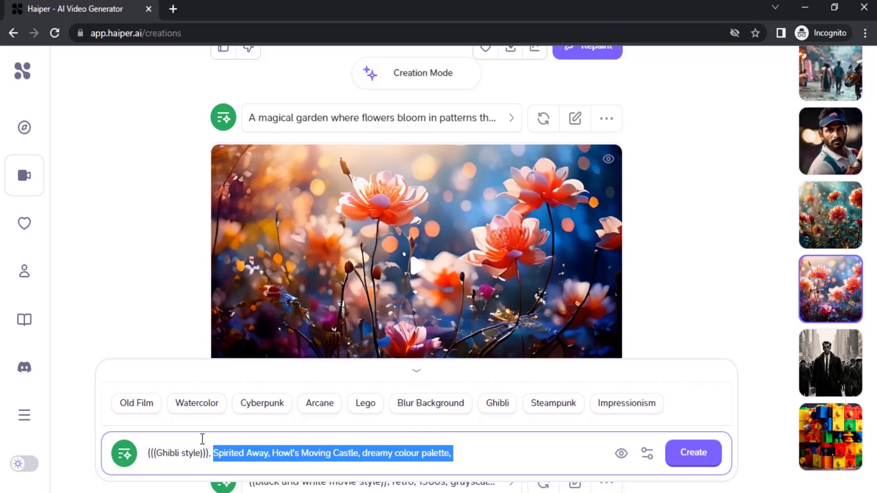
{"action": "key", "text": "BackSpace"}
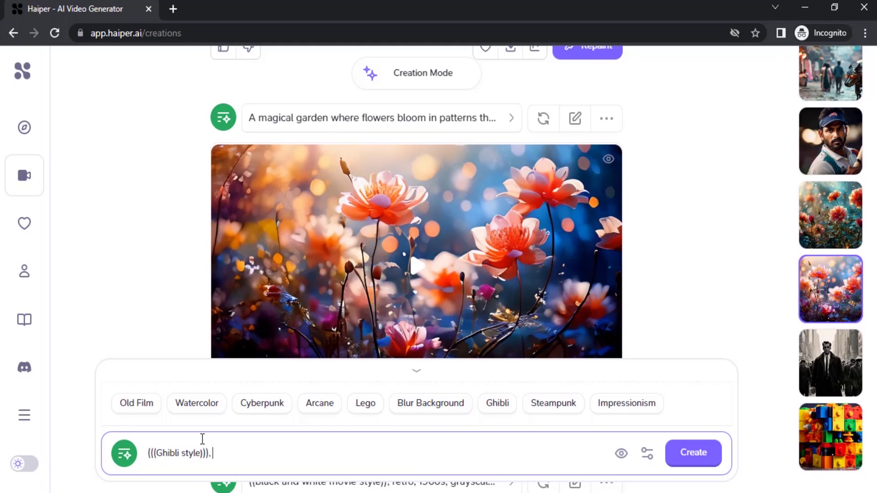
{"action": "type", "text": "noodles in the cooker, look shiny, floating"}
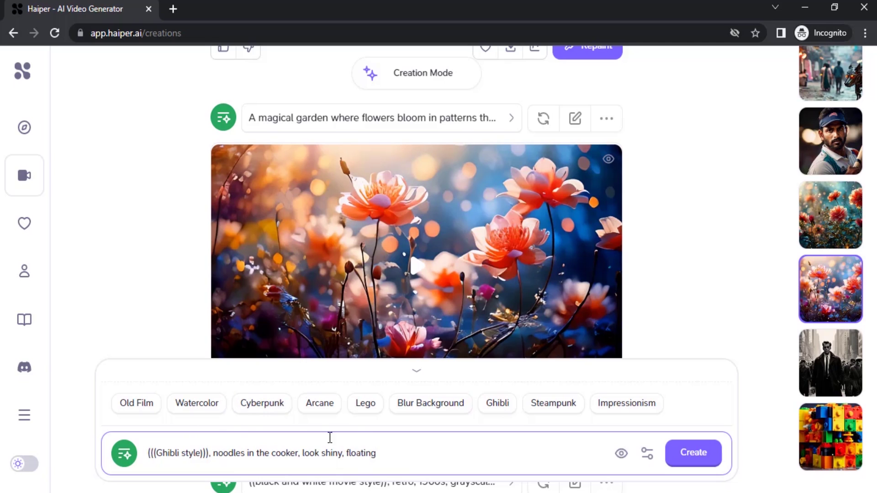
{"action": "left_click", "coordinate": [695, 453]}
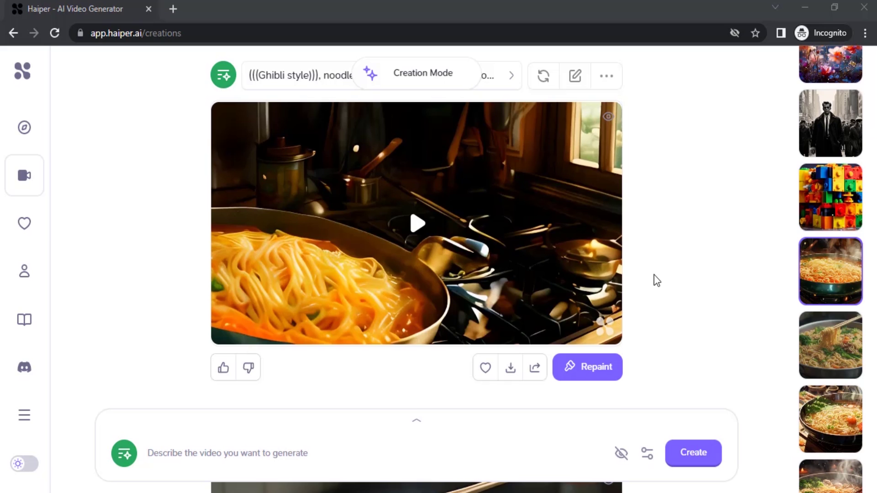
- Find the new Ghibli noodle video in the creations feed and play it
{"action": "scroll", "coordinate": [377, 237], "scroll_direction": "up", "scroll_amount": 3}
{"action": "scroll", "coordinate": [375, 201], "scroll_direction": "down", "scroll_amount": 3}
{"action": "scroll", "coordinate": [385, 193], "scroll_direction": "up", "scroll_amount": 1}
{"action": "scroll", "coordinate": [369, 216], "scroll_direction": "up", "scroll_amount": 2}
{"action": "scroll", "coordinate": [357, 215], "scroll_direction": "down", "scroll_amount": 3}
{"action": "scroll", "coordinate": [365, 214], "scroll_direction": "up", "scroll_amount": 2}
{"action": "scroll", "coordinate": [405, 228], "scroll_direction": "down", "scroll_amount": 7}
{"action": "scroll", "coordinate": [401, 241], "scroll_direction": "up", "scroll_amount": 5}
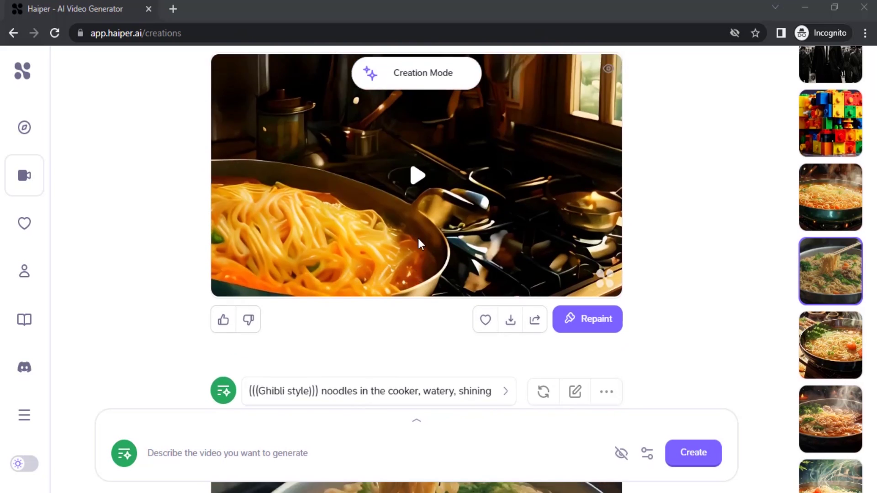
{"action": "scroll", "coordinate": [414, 243], "scroll_direction": "up", "scroll_amount": 2}
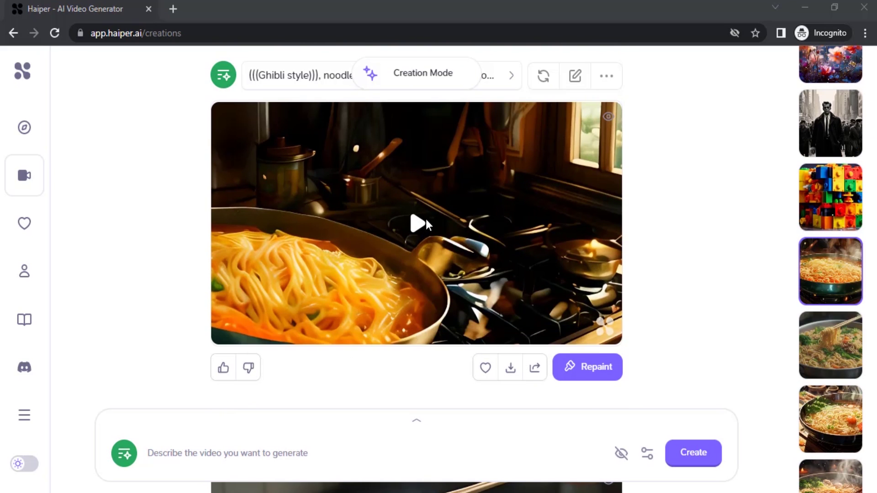
{"action": "left_click", "coordinate": [413, 223]}
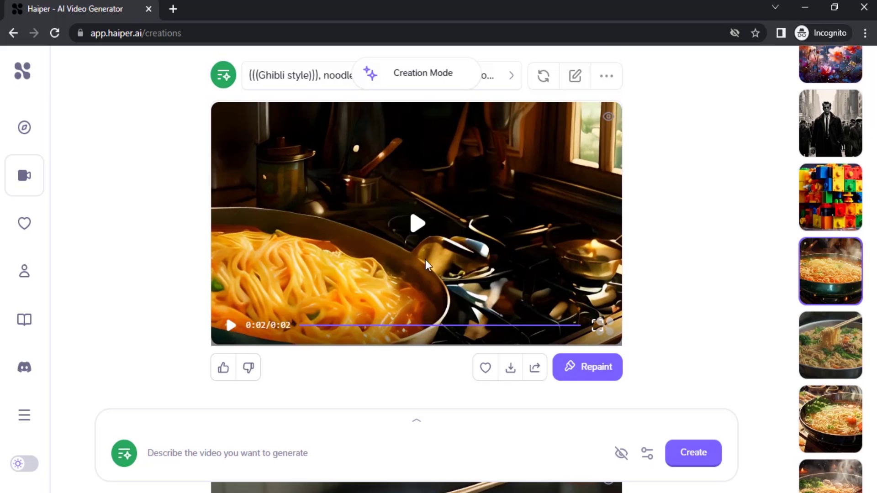
- Check the Video Info of the first noodle creation and the shiny floating noodles creation
{"action": "scroll", "coordinate": [426, 265], "scroll_direction": "down", "scroll_amount": 6}
{"action": "scroll", "coordinate": [501, 168], "scroll_direction": "up", "scroll_amount": 4}
{"action": "scroll", "coordinate": [513, 280], "scroll_direction": "down", "scroll_amount": 4}
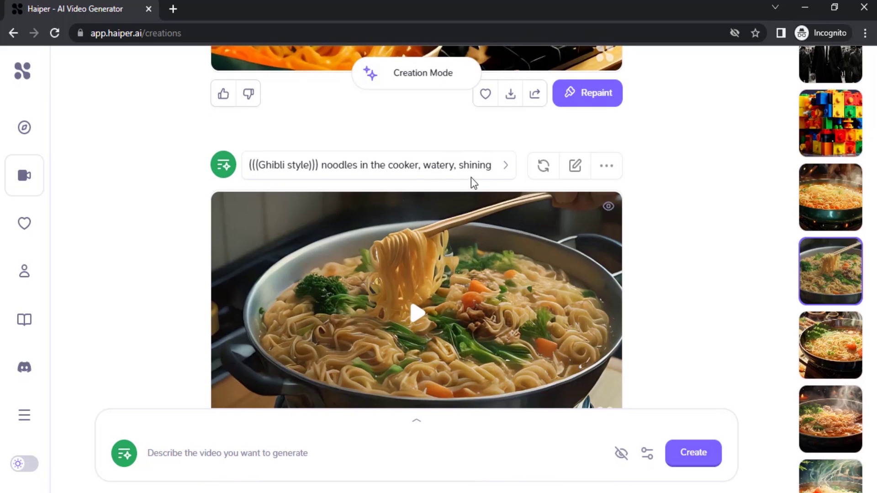
{"action": "left_click", "coordinate": [505, 165]}
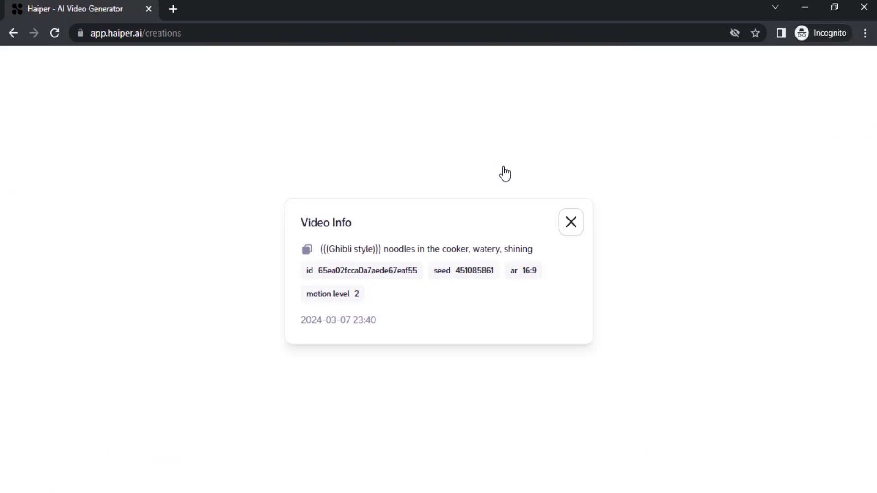
{"action": "left_click", "coordinate": [571, 222]}
{"action": "scroll", "coordinate": [525, 256], "scroll_direction": "up", "scroll_amount": 3}
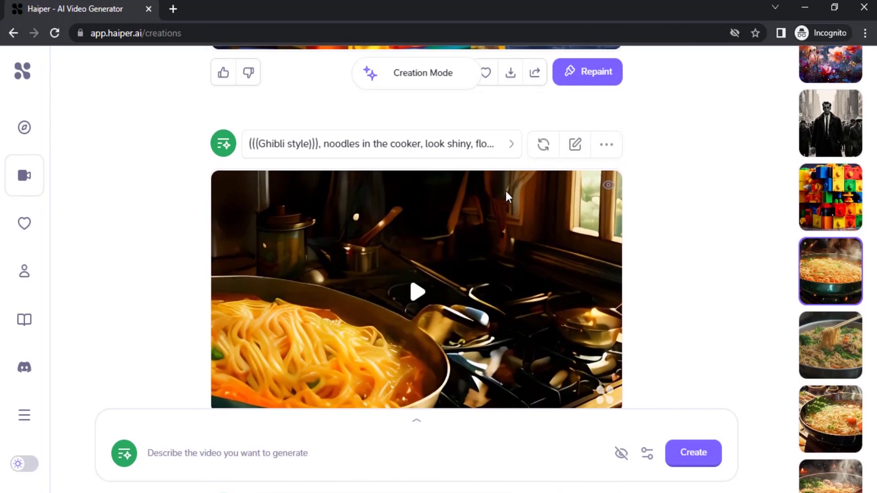
{"action": "left_click", "coordinate": [512, 146]}
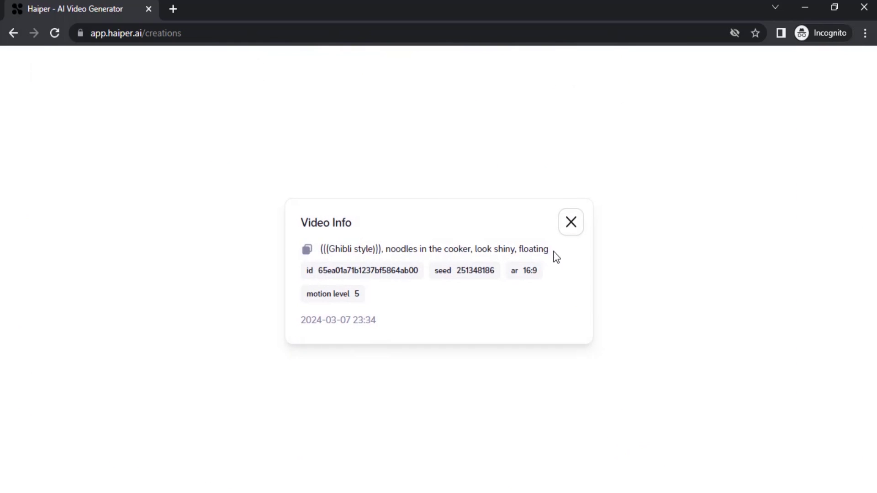
{"action": "left_click", "coordinate": [569, 231]}
- Check the details of the 'noodles in the cooker, watery, shining' clip and play it
{"action": "scroll", "coordinate": [544, 286], "scroll_direction": "down", "scroll_amount": 3}
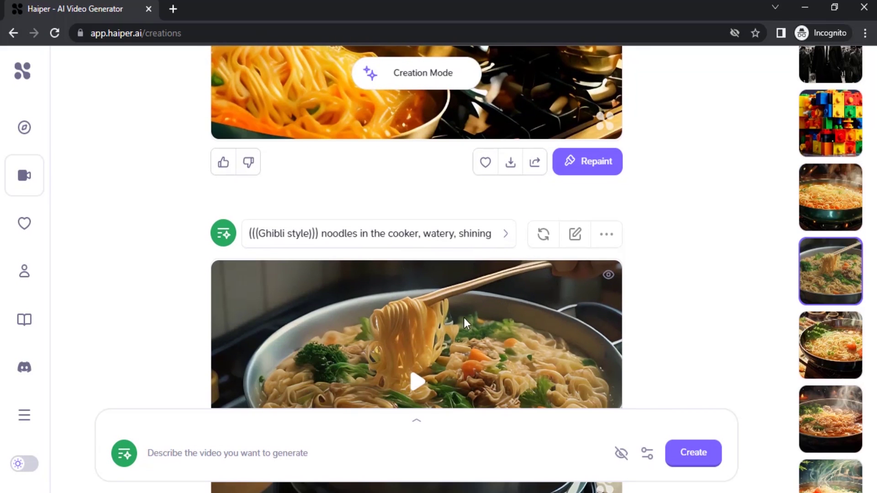
{"action": "left_click", "coordinate": [505, 165]}
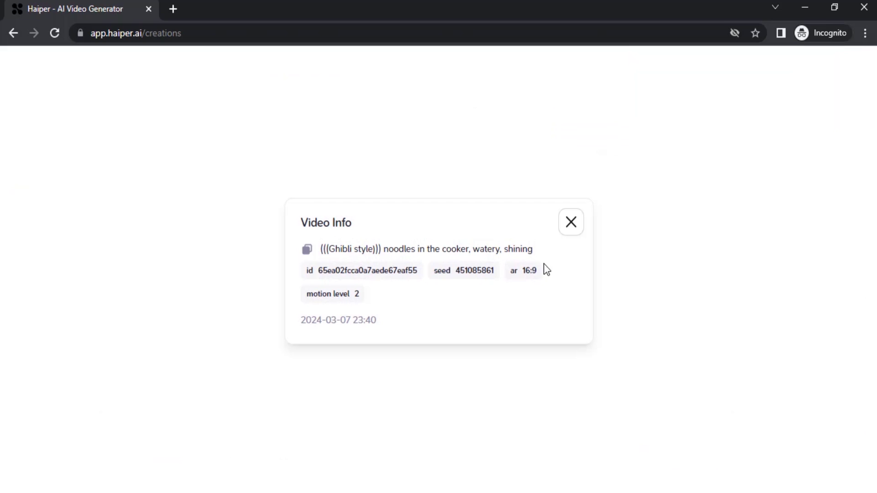
{"action": "left_click", "coordinate": [569, 232]}
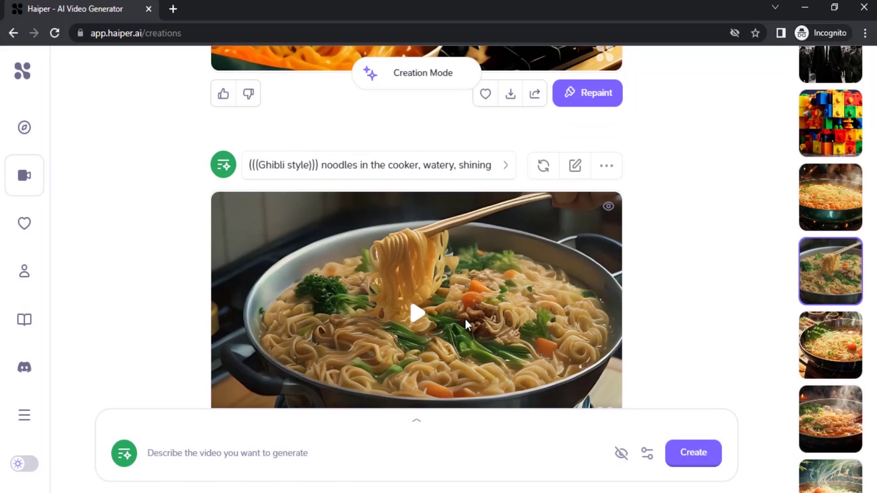
{"action": "left_click", "coordinate": [423, 313]}
{"action": "scroll", "coordinate": [506, 308], "scroll_direction": "down", "scroll_amount": 1}
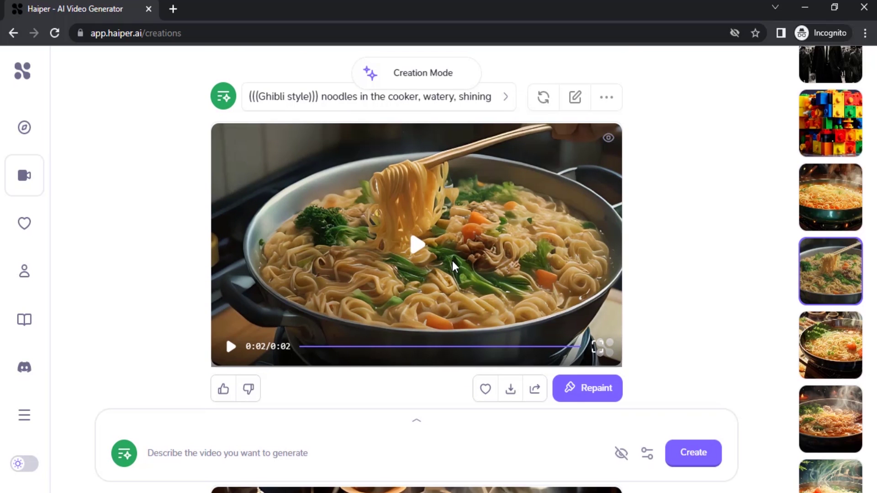
- Play the cooking noodles clip, check its full prompt in Video Info, then replay it
{"action": "scroll", "coordinate": [452, 261], "scroll_direction": "up", "scroll_amount": 5}
{"action": "scroll", "coordinate": [594, 269], "scroll_direction": "down", "scroll_amount": 5}
{"action": "scroll", "coordinate": [572, 269], "scroll_direction": "down", "scroll_amount": 5}
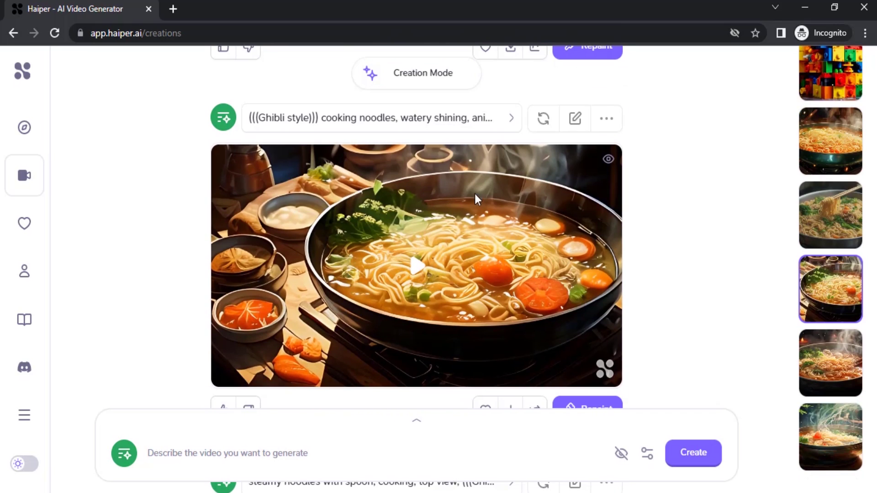
{"action": "left_click", "coordinate": [419, 270]}
{"action": "left_click", "coordinate": [511, 118]}
{"action": "left_click", "coordinate": [570, 219]}
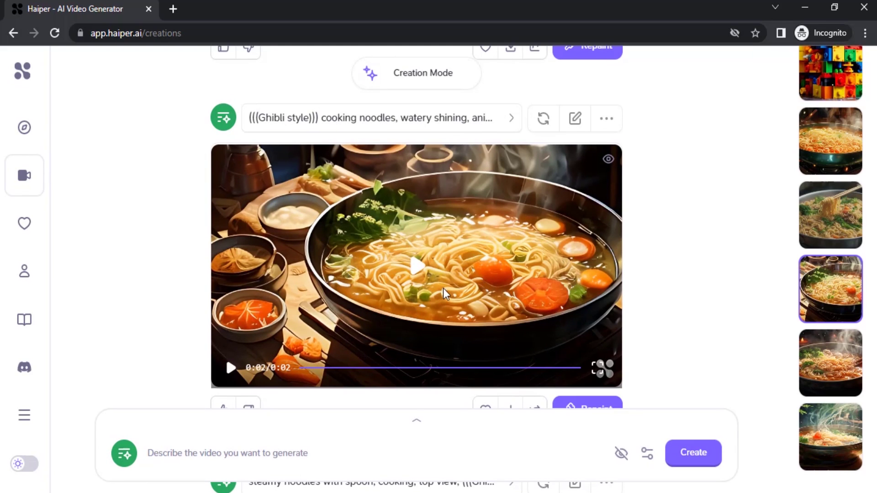
{"action": "left_click", "coordinate": [422, 270]}
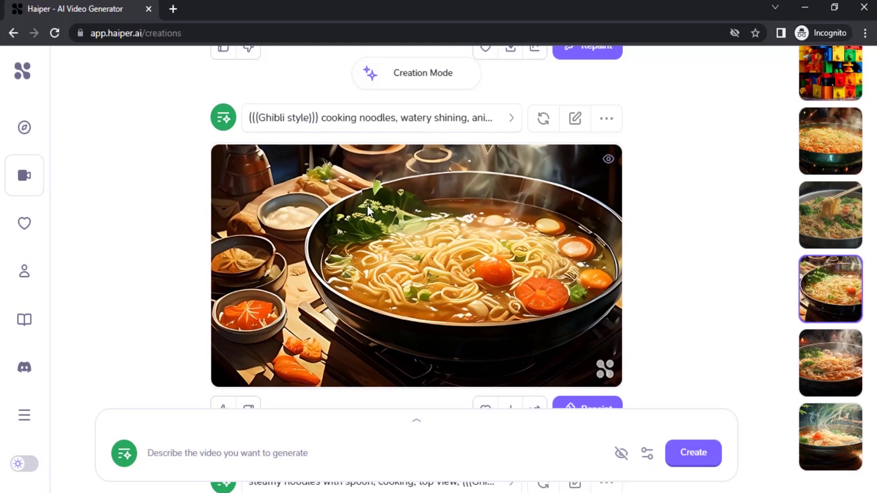
- Scroll further down the feed and read the dreamy noodles clip's full prompt
{"action": "scroll", "coordinate": [477, 296], "scroll_direction": "down", "scroll_amount": 6}
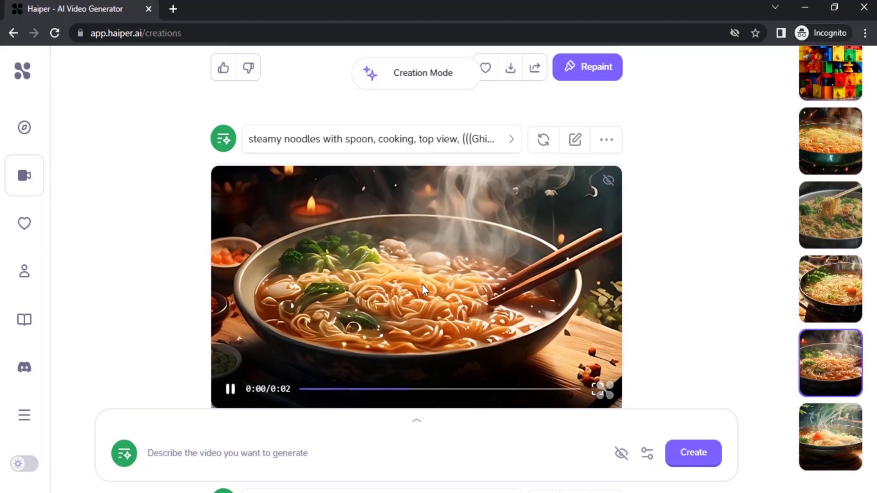
{"action": "scroll", "coordinate": [423, 290], "scroll_direction": "down", "scroll_amount": 6}
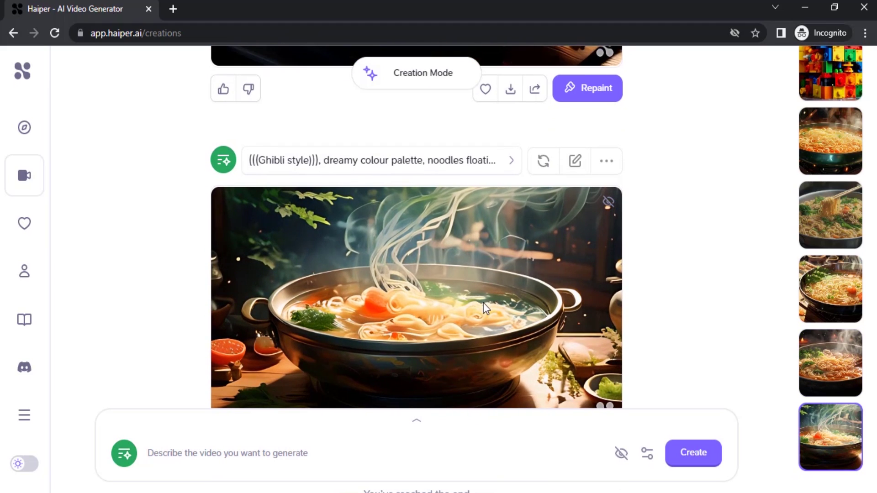
{"action": "left_click", "coordinate": [512, 161]}
{"action": "left_click", "coordinate": [571, 215]}
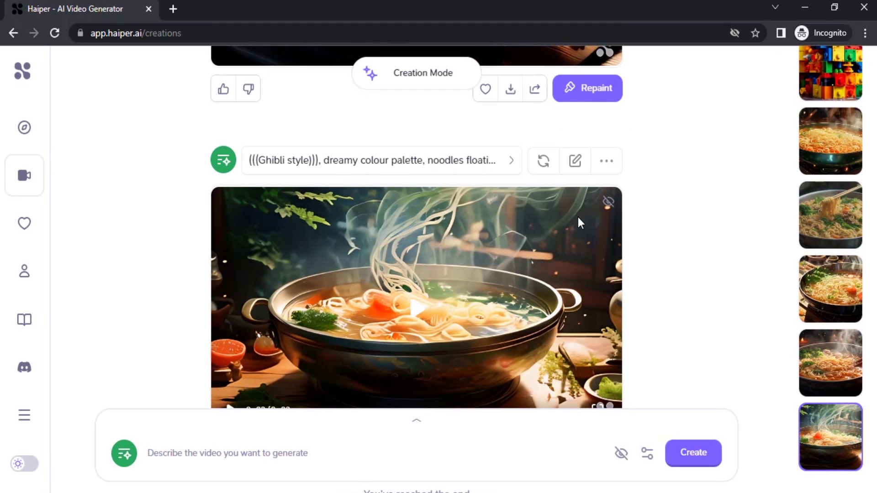
{"action": "scroll", "coordinate": [578, 218], "scroll_direction": "up", "scroll_amount": 6}
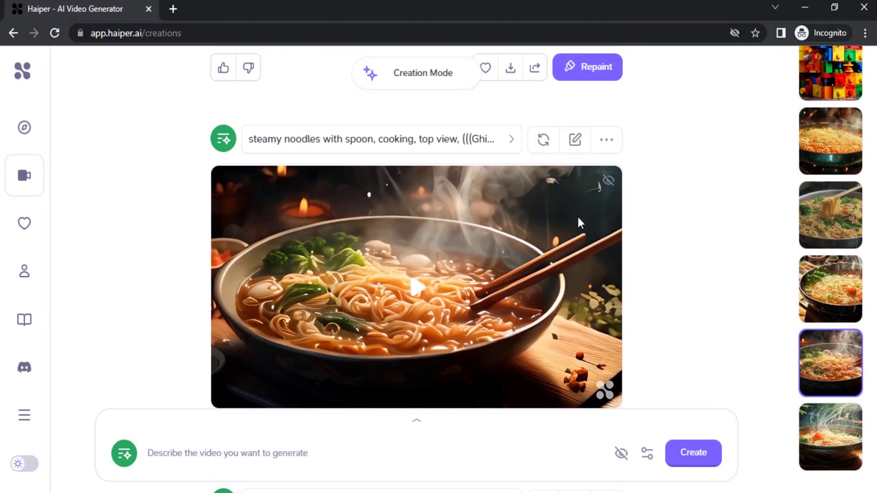